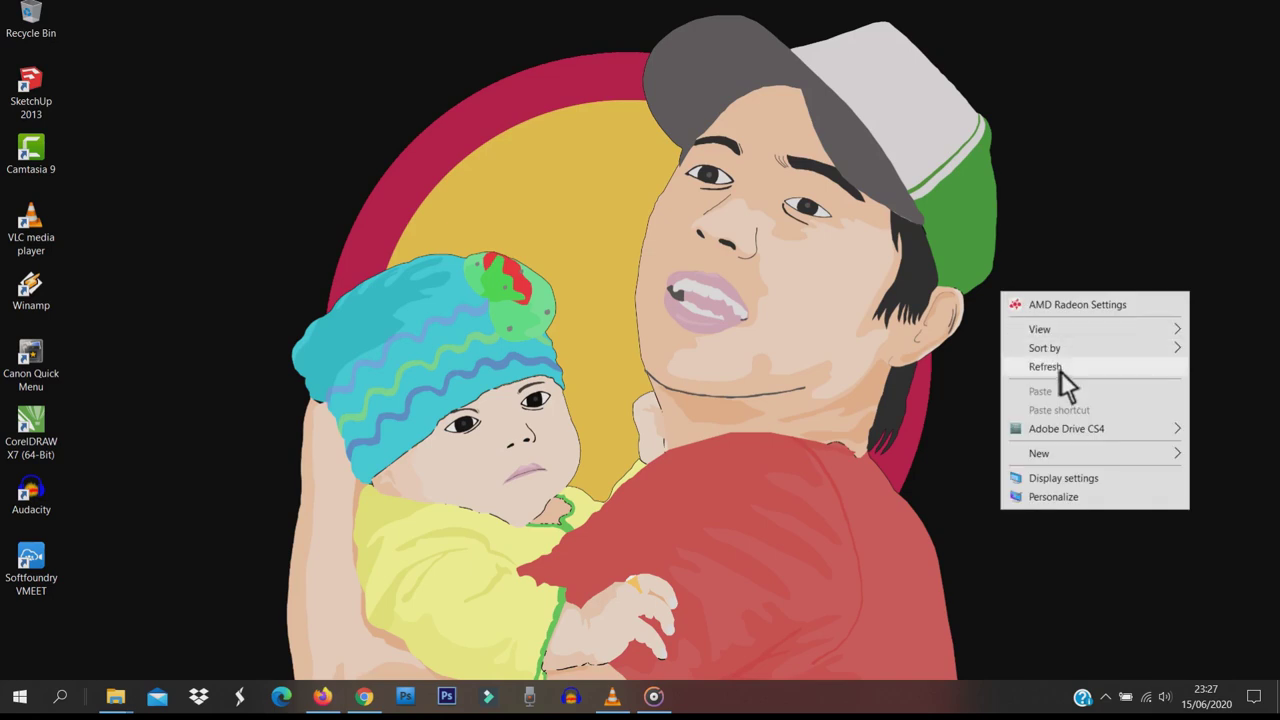
Refresh the Windows desktop and launch Photoshop CS6 with an empty workspace.
click(1060, 371)
right_click(603, 242)
click(645, 312)
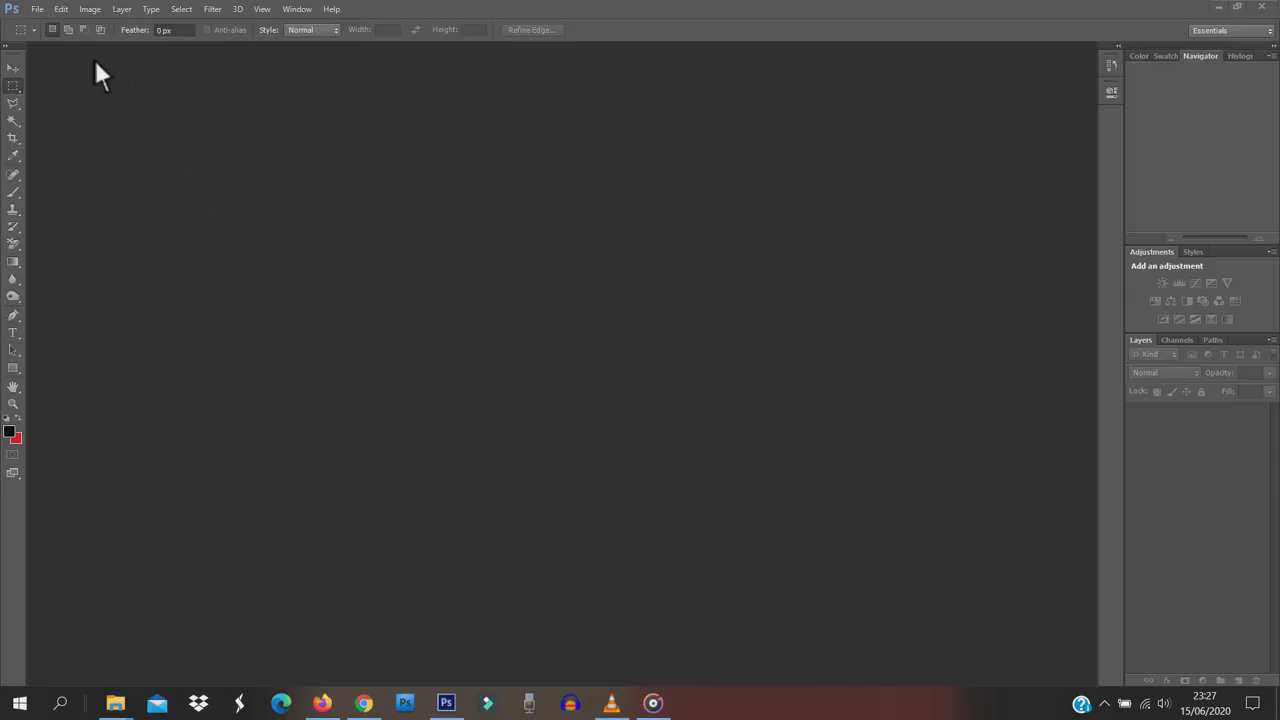
Open the photo IMG_4516 1 from the Pictures folder.
click(37, 9)
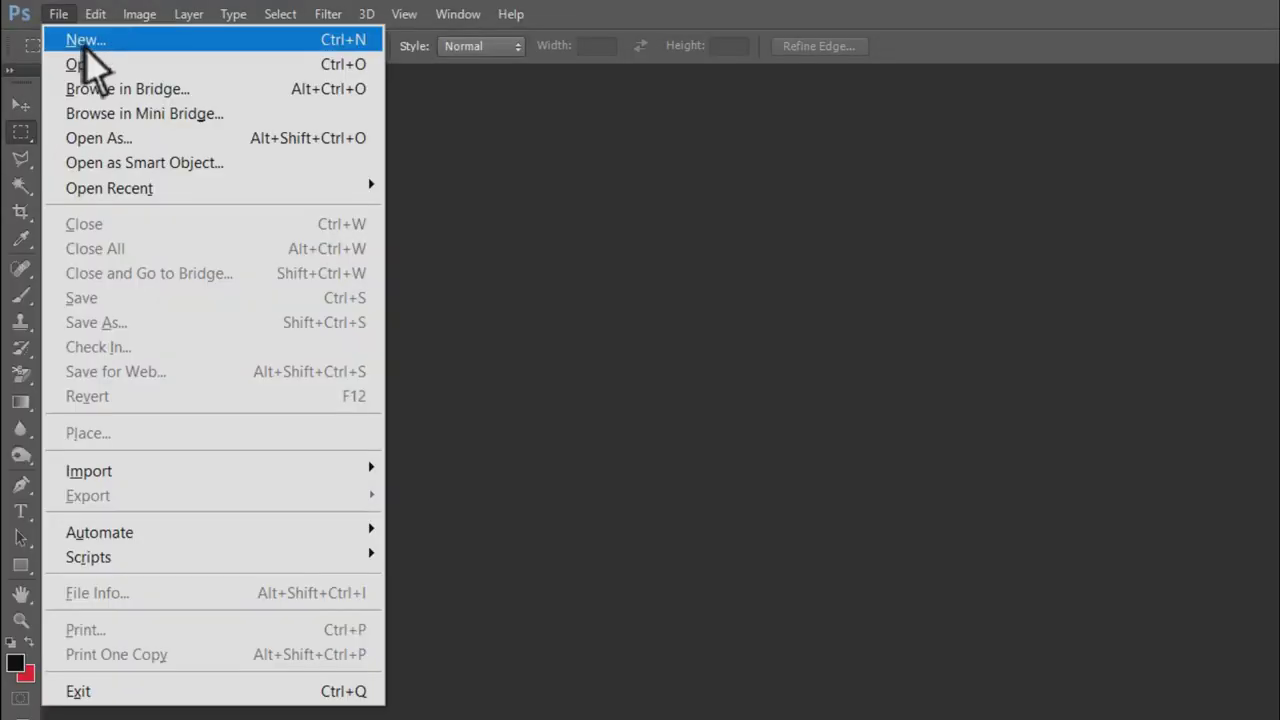
click(86, 64)
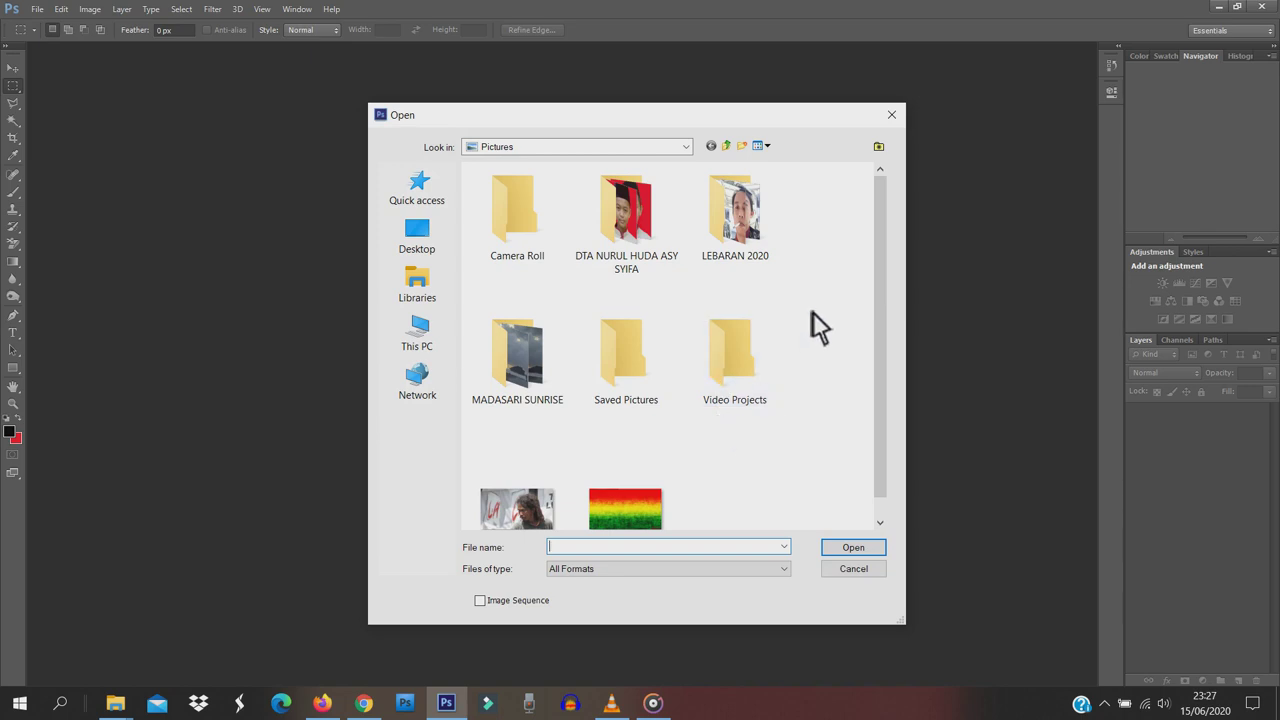
click(540, 515)
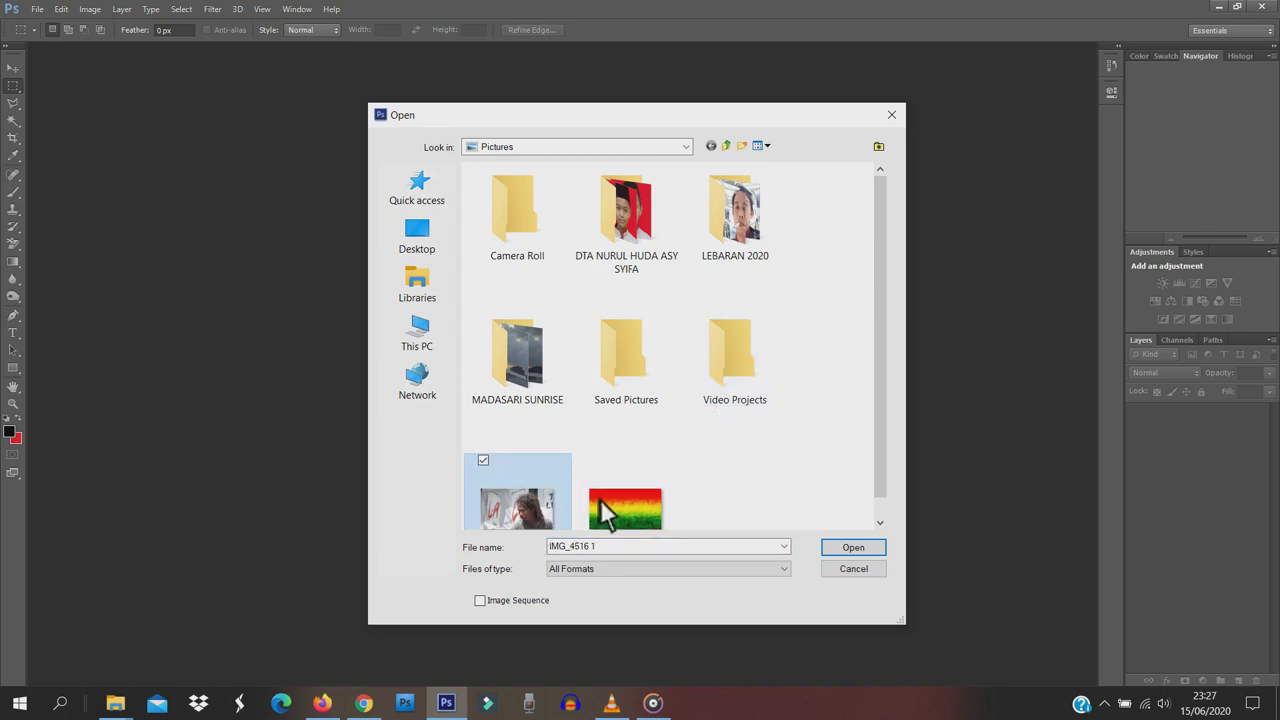
click(855, 547)
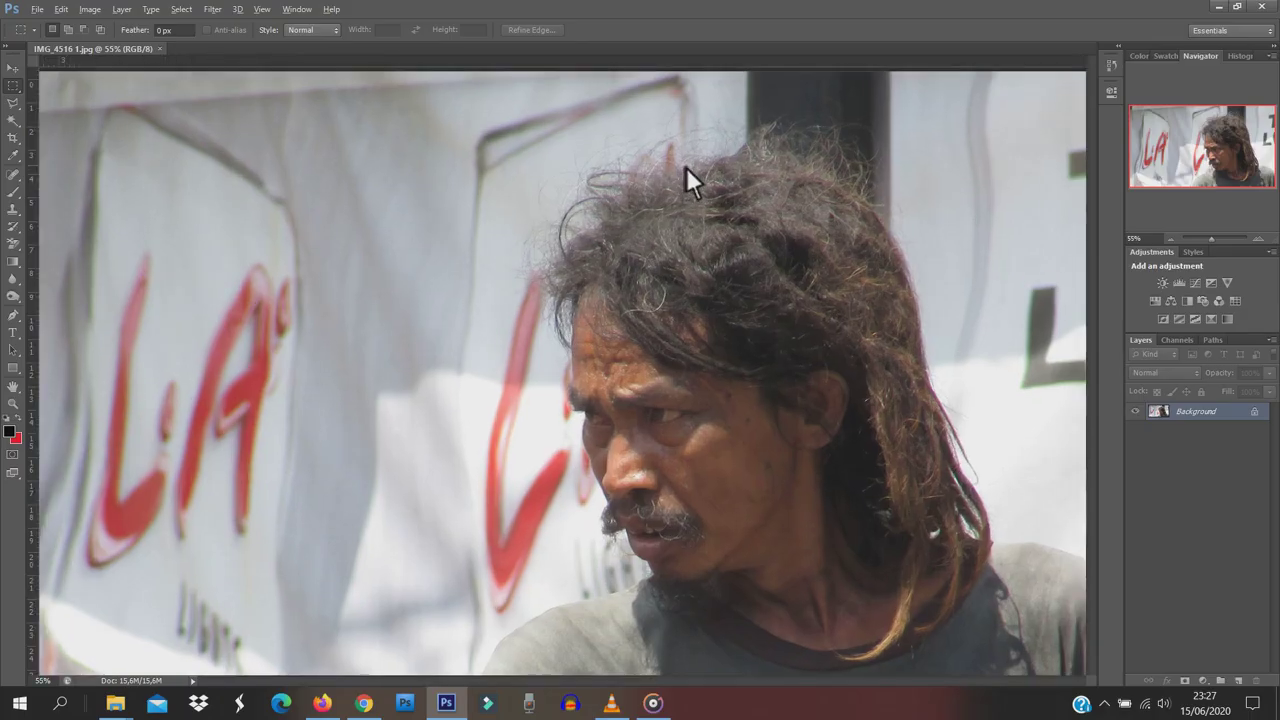
Duplicate the Background layer as Layer 1.
scroll(686, 167, up, 4)
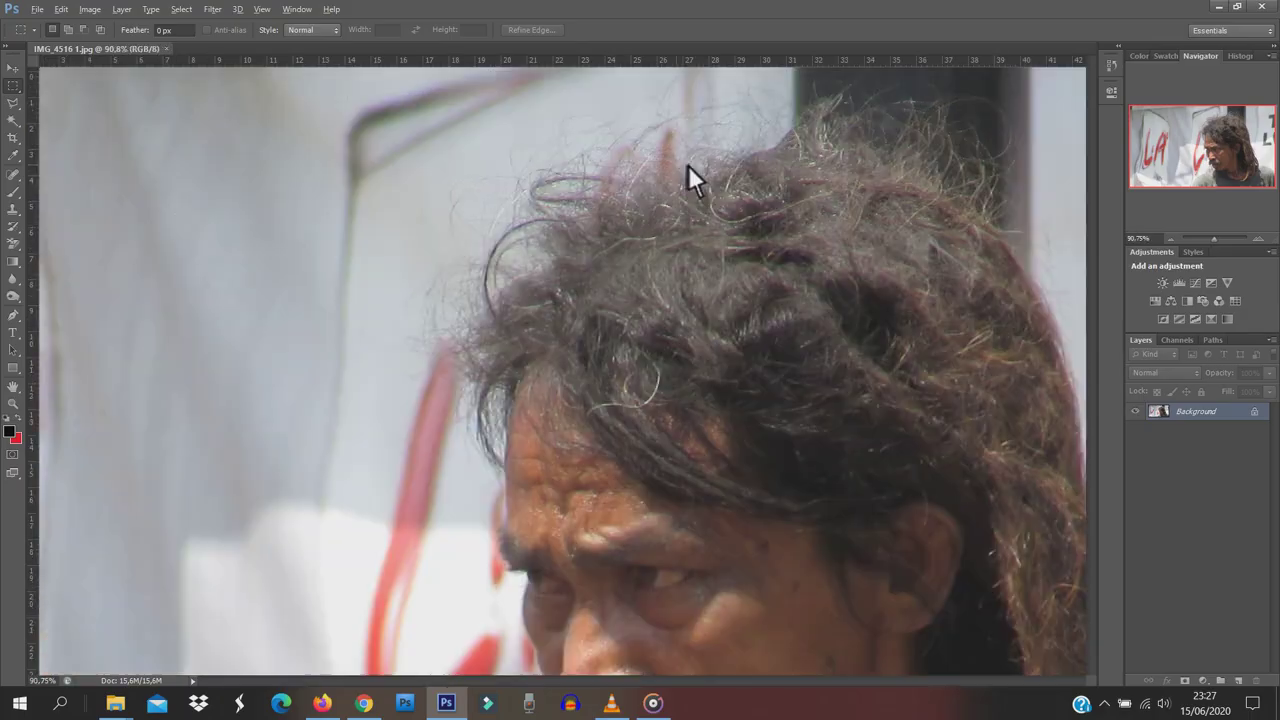
scroll(688, 165, up, 2)
key(ctrl+j)
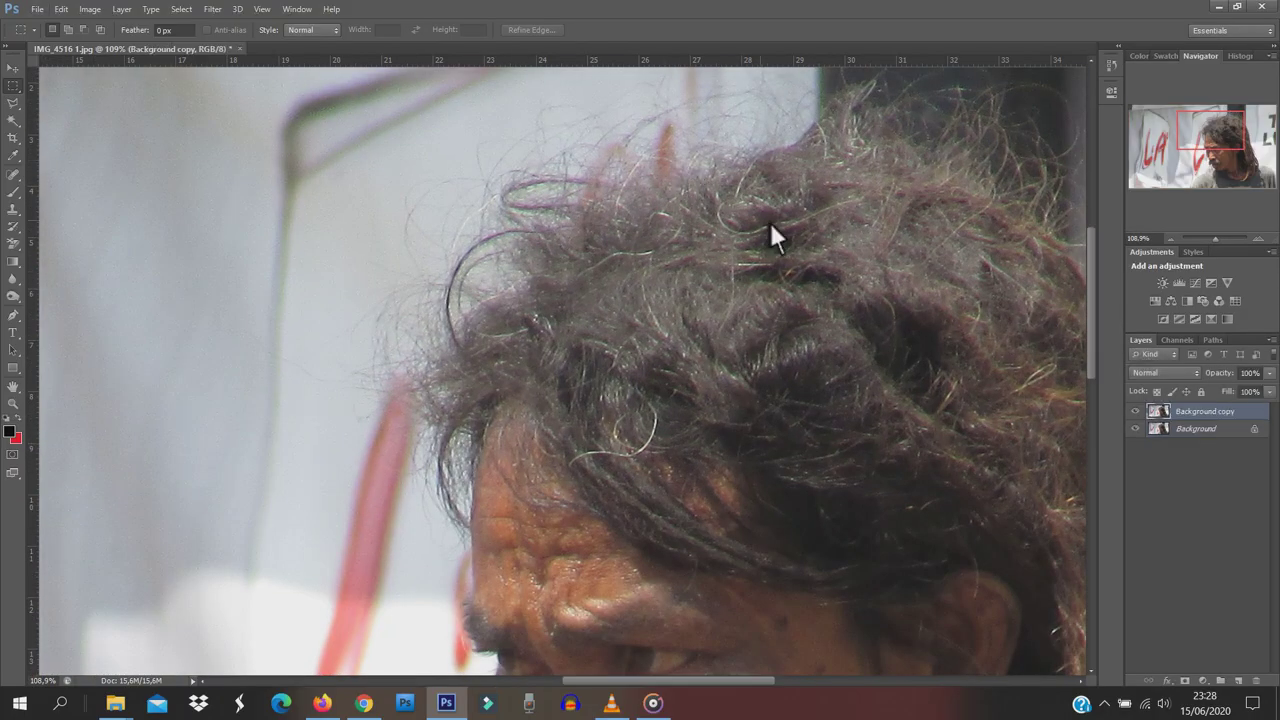
key(ctrl+z)
right_click(1128, 462)
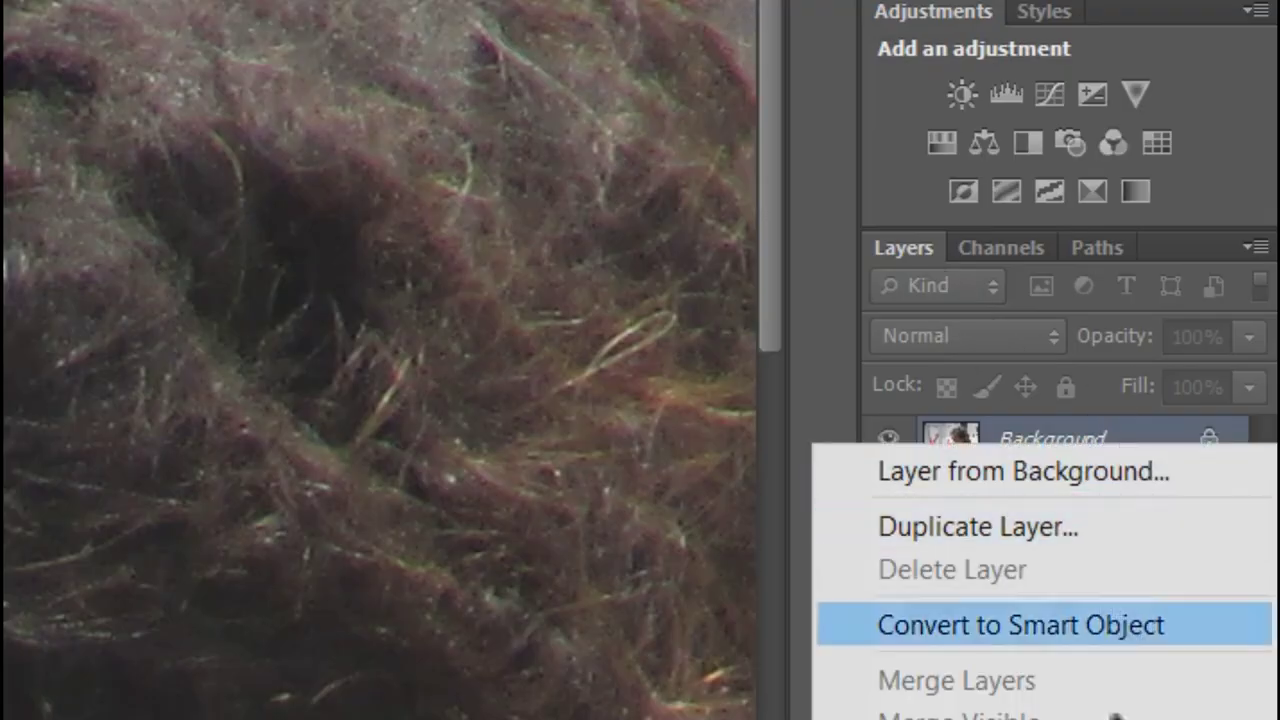
click(1110, 625)
key(ctrl+j)
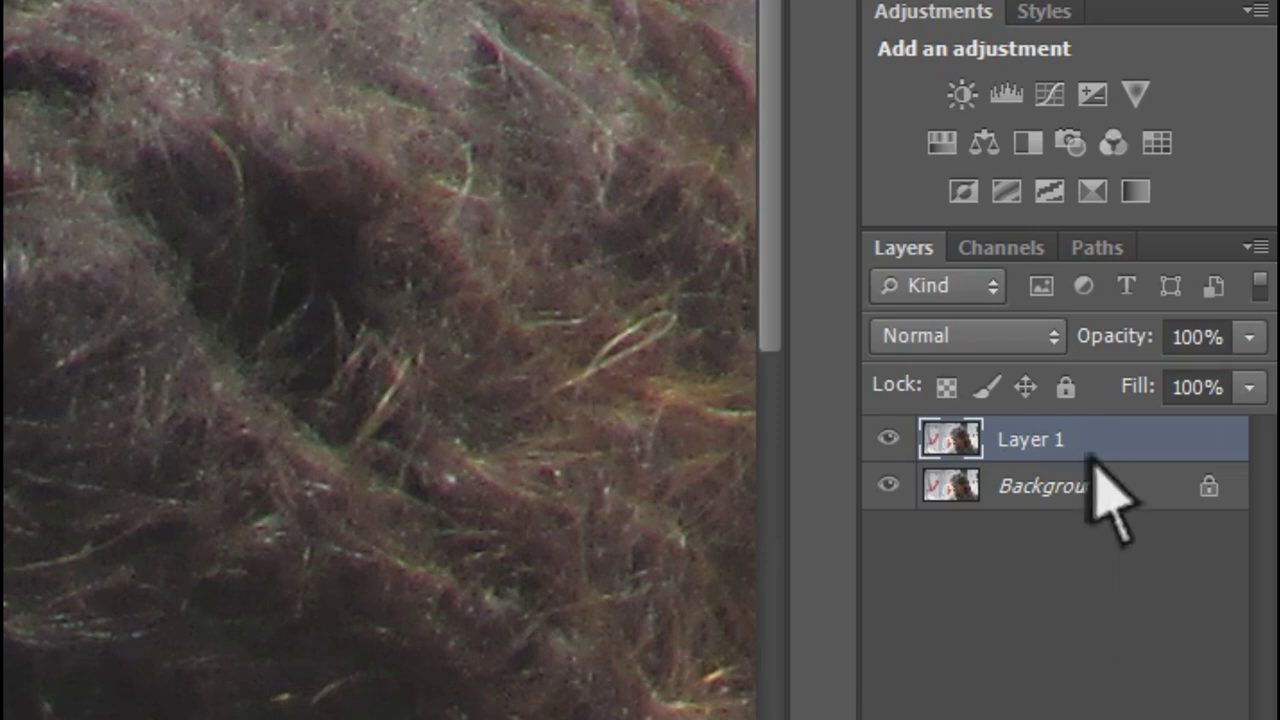
Hide the Background layer and make Layer 1 the active layer.
click(1125, 482)
click(1128, 445)
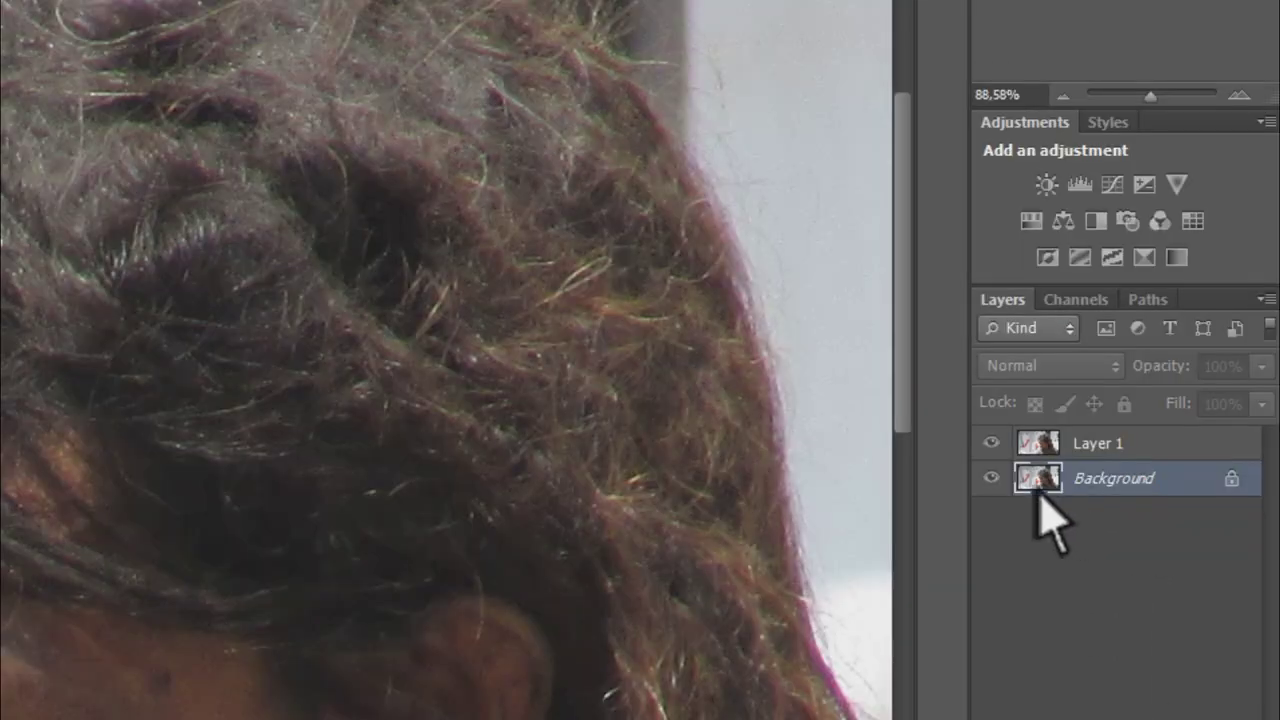
click(991, 478)
click(1130, 447)
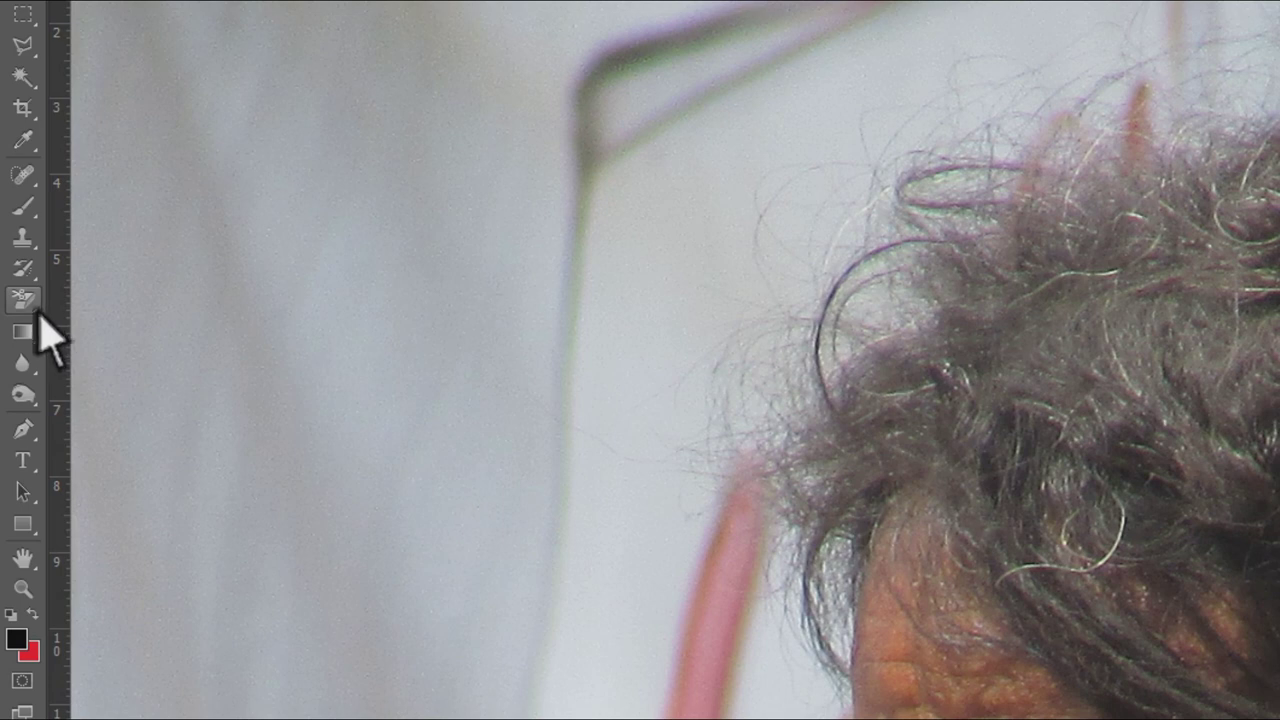
Select the Background Eraser Tool with a 35 px brush at 26% hardness.
right_click(38, 315)
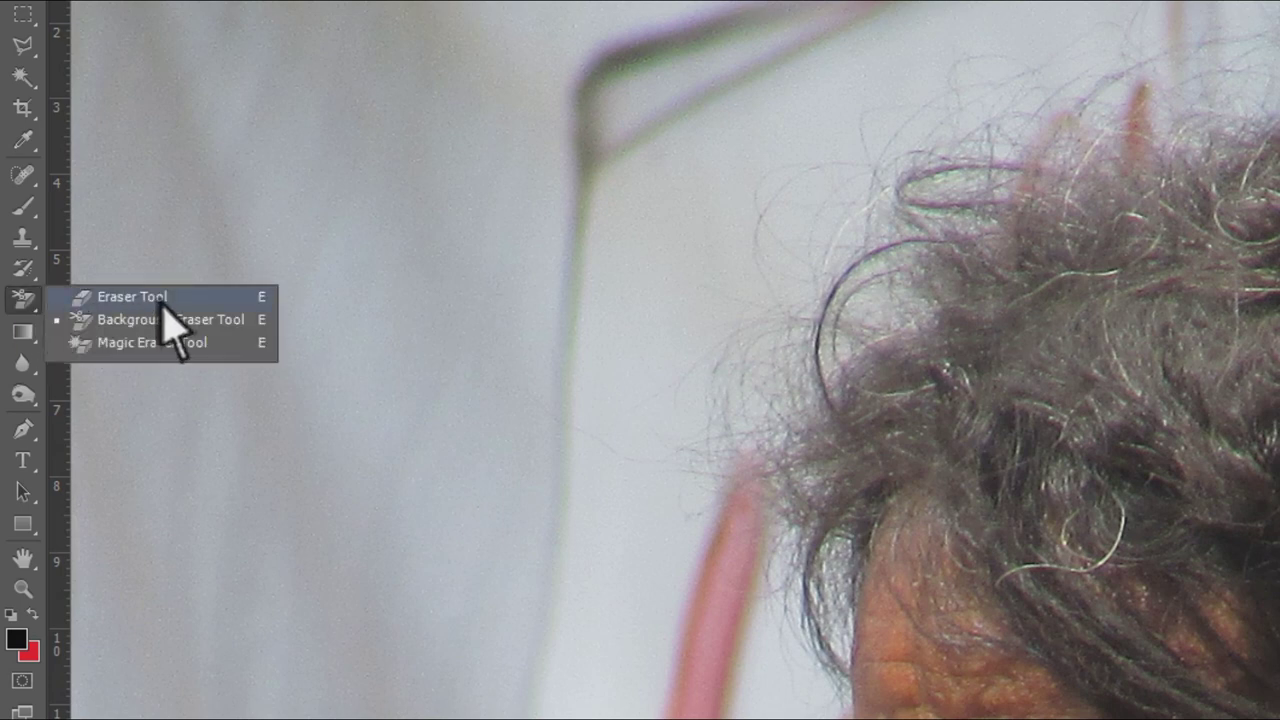
click(205, 322)
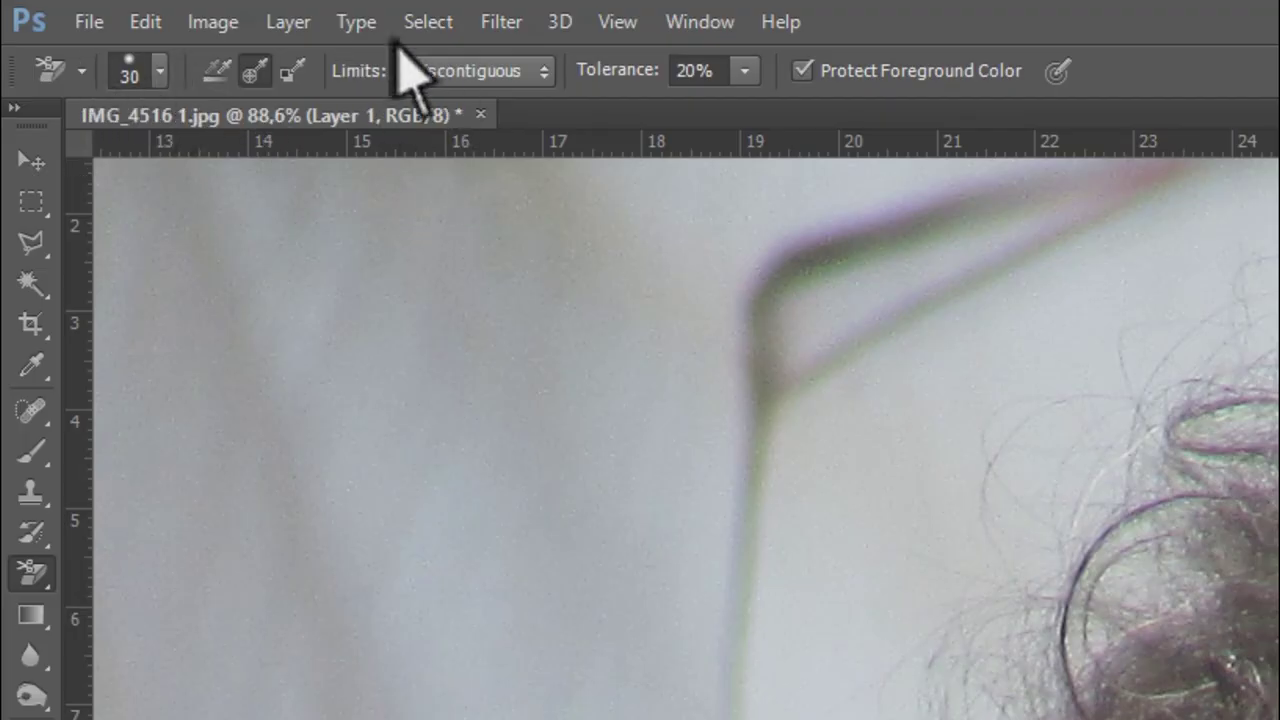
click(160, 72)
mouse_move(90, 163)
mouse_down()
mouse_move(306, 168)
mouse_move(100, 168)
mouse_up()
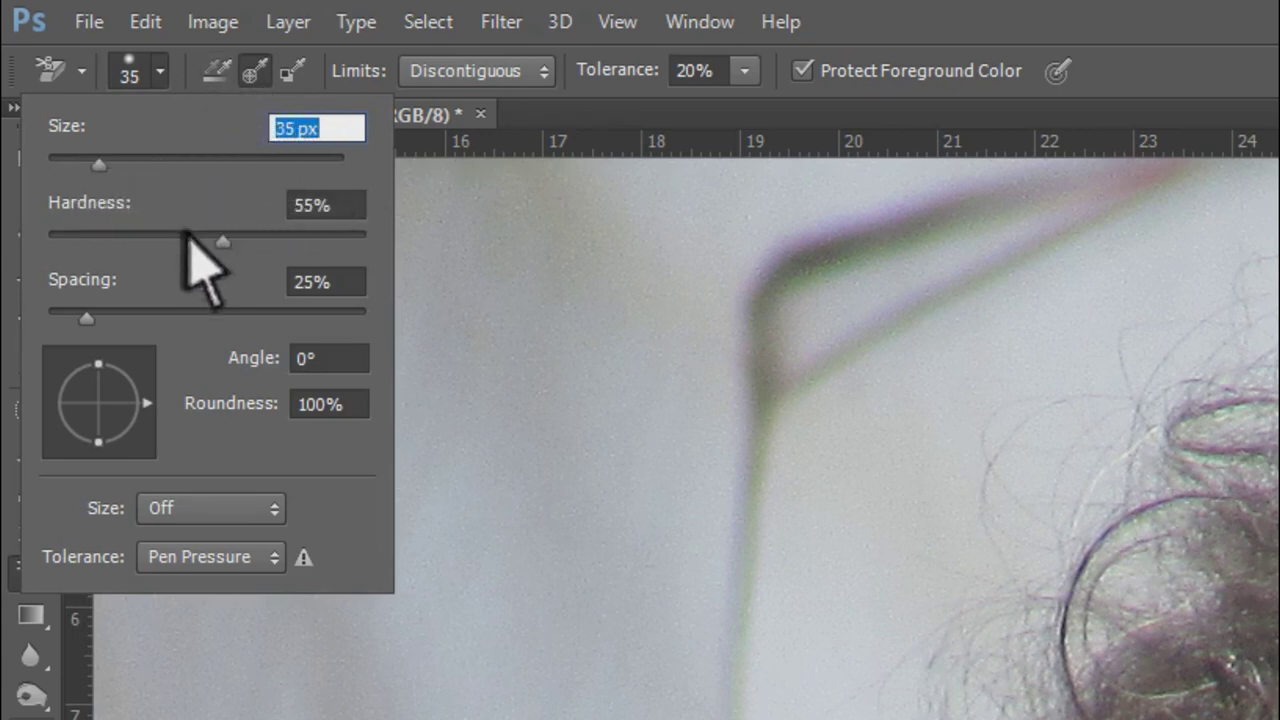
mouse_move(246, 243)
mouse_down()
mouse_move(106, 249)
mouse_move(320, 271)
mouse_move(326, 247)
mouse_move(154, 256)
mouse_up()
click(352, 285)
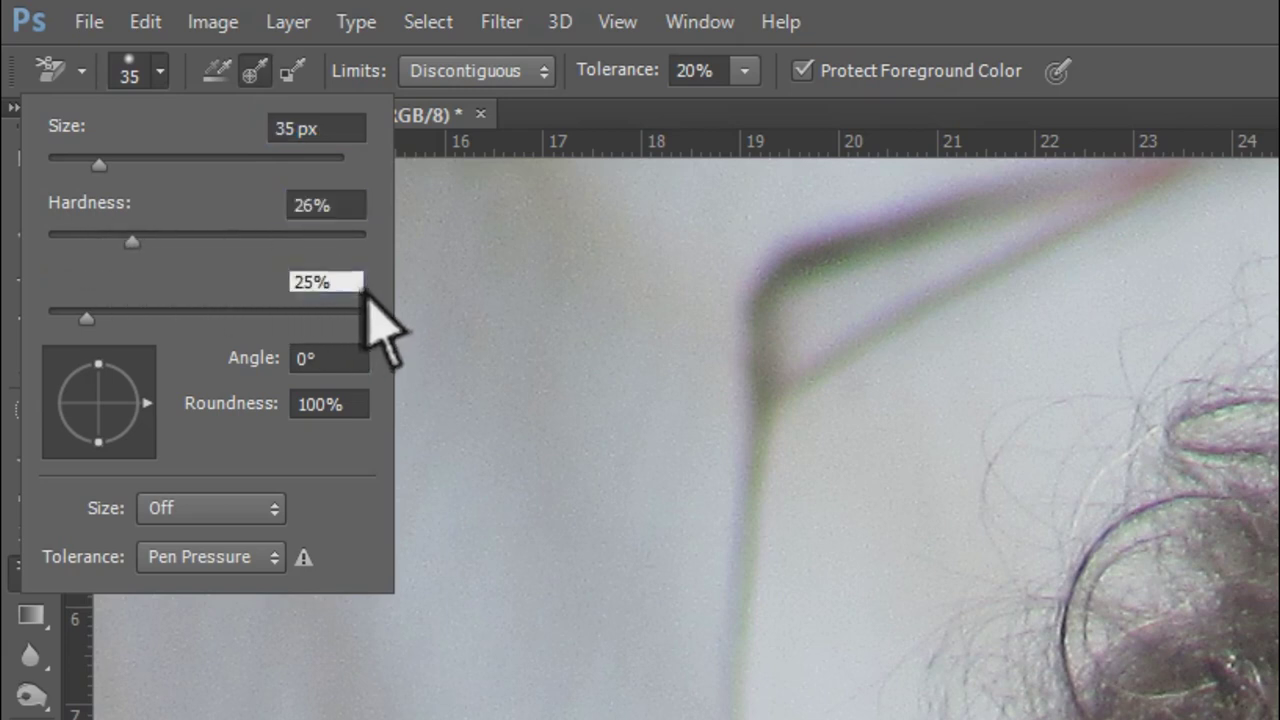
key(Return)
Set the eraser to Sampling: Once, Discontiguous limits and 18% tolerance.
click(262, 76)
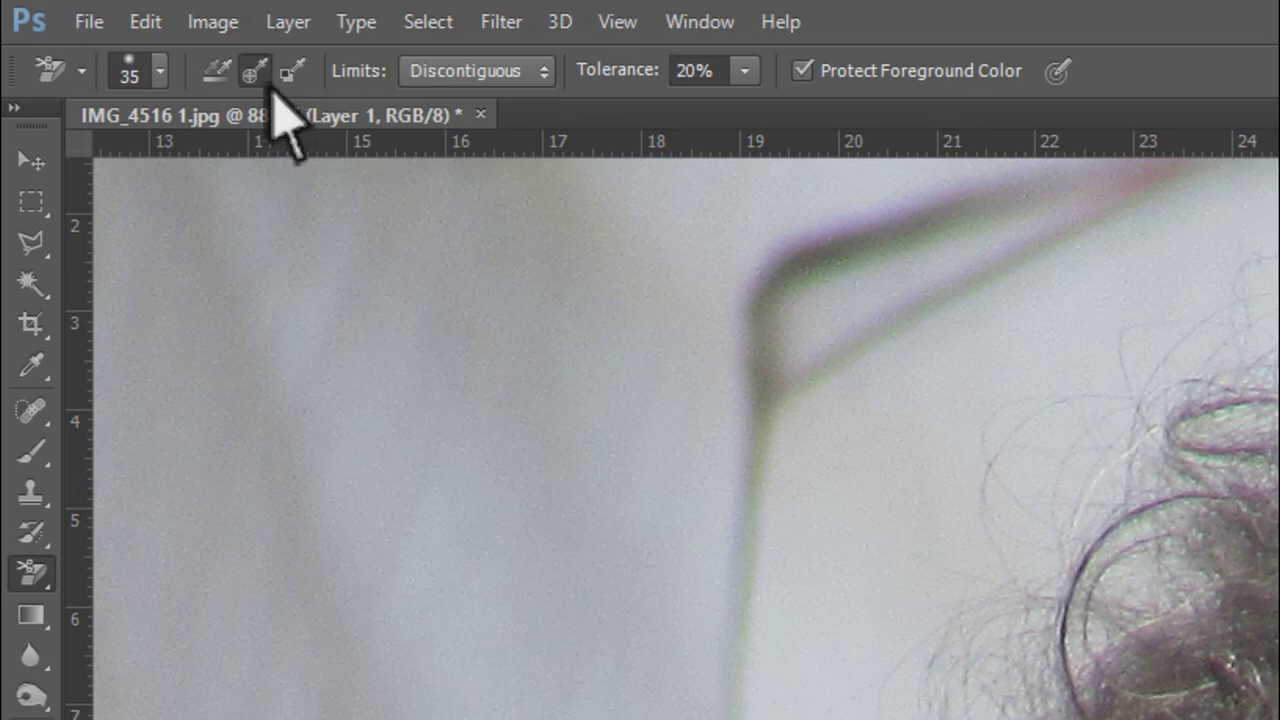
click(502, 82)
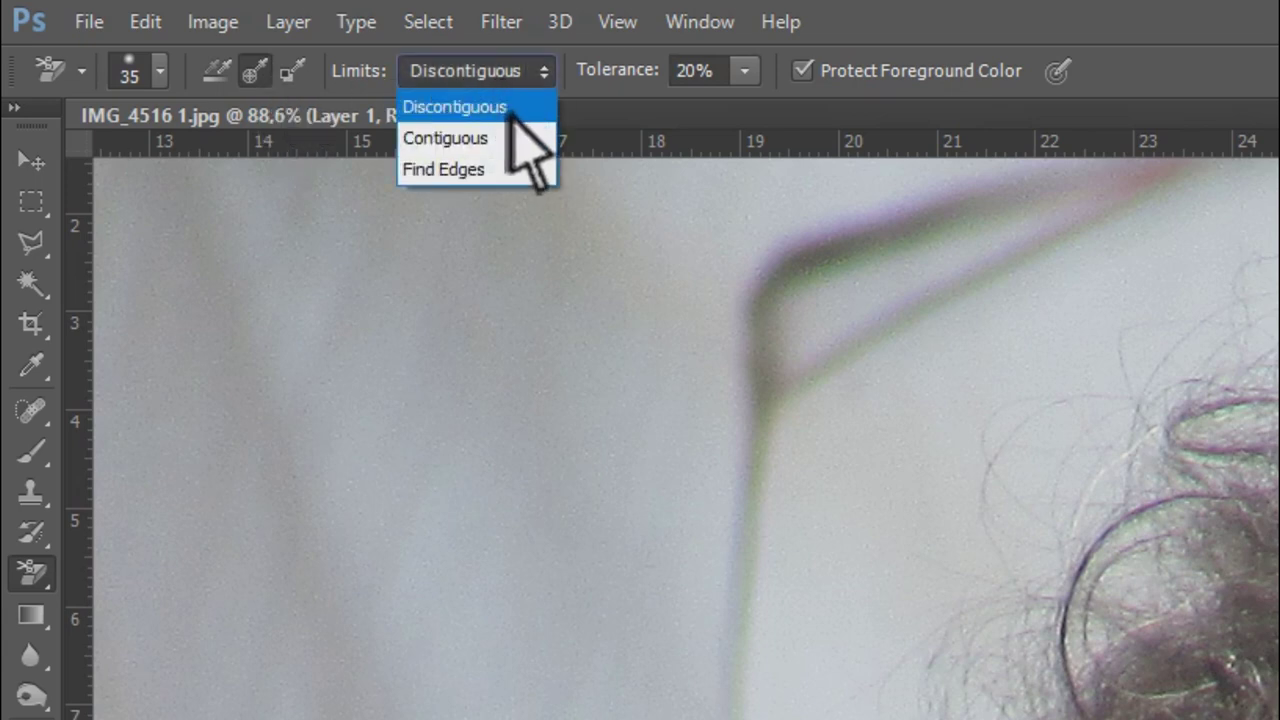
click(512, 108)
click(745, 71)
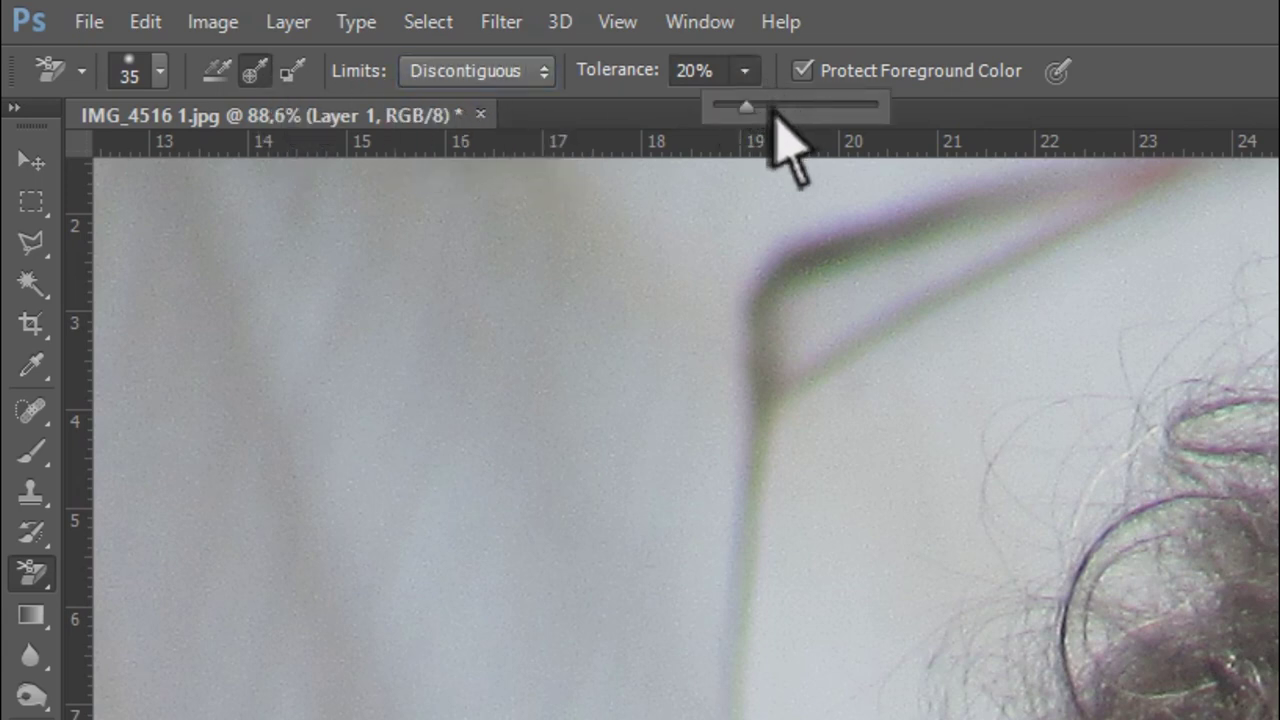
mouse_move(770, 120)
mouse_down()
mouse_move(758, 114)
mouse_move(851, 122)
mouse_move(766, 137)
mouse_up()
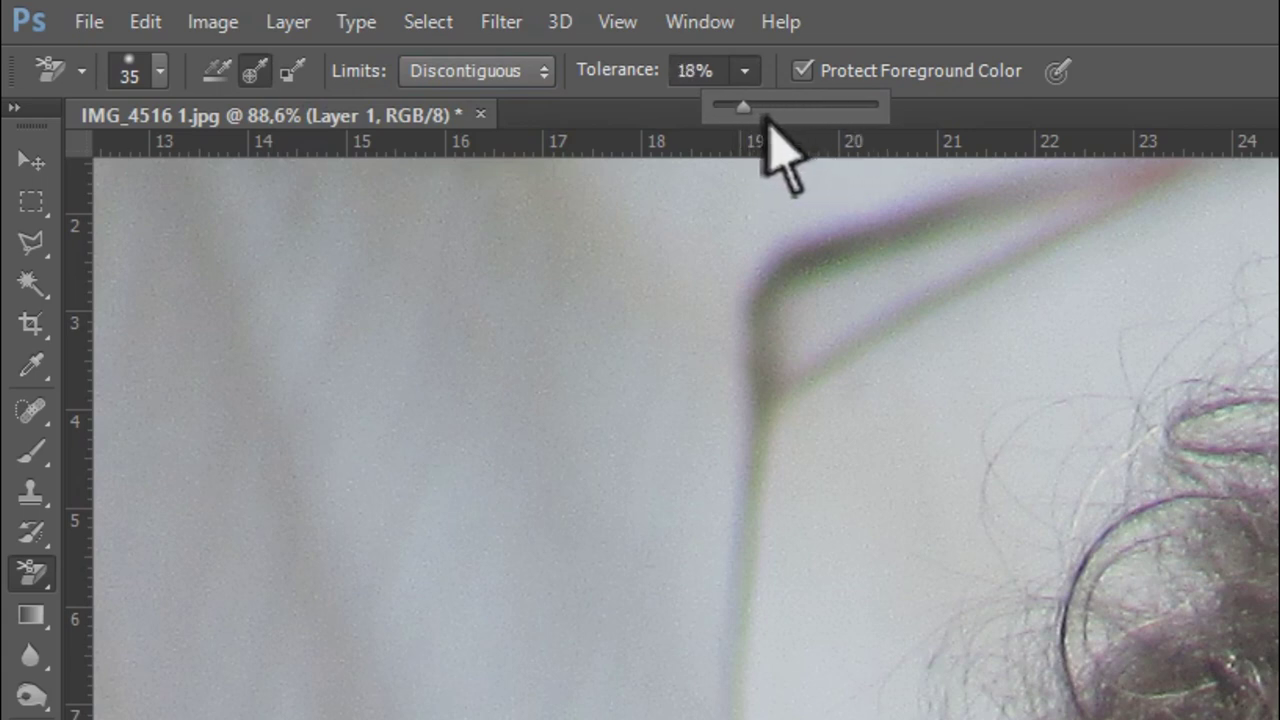
click(1214, 62)
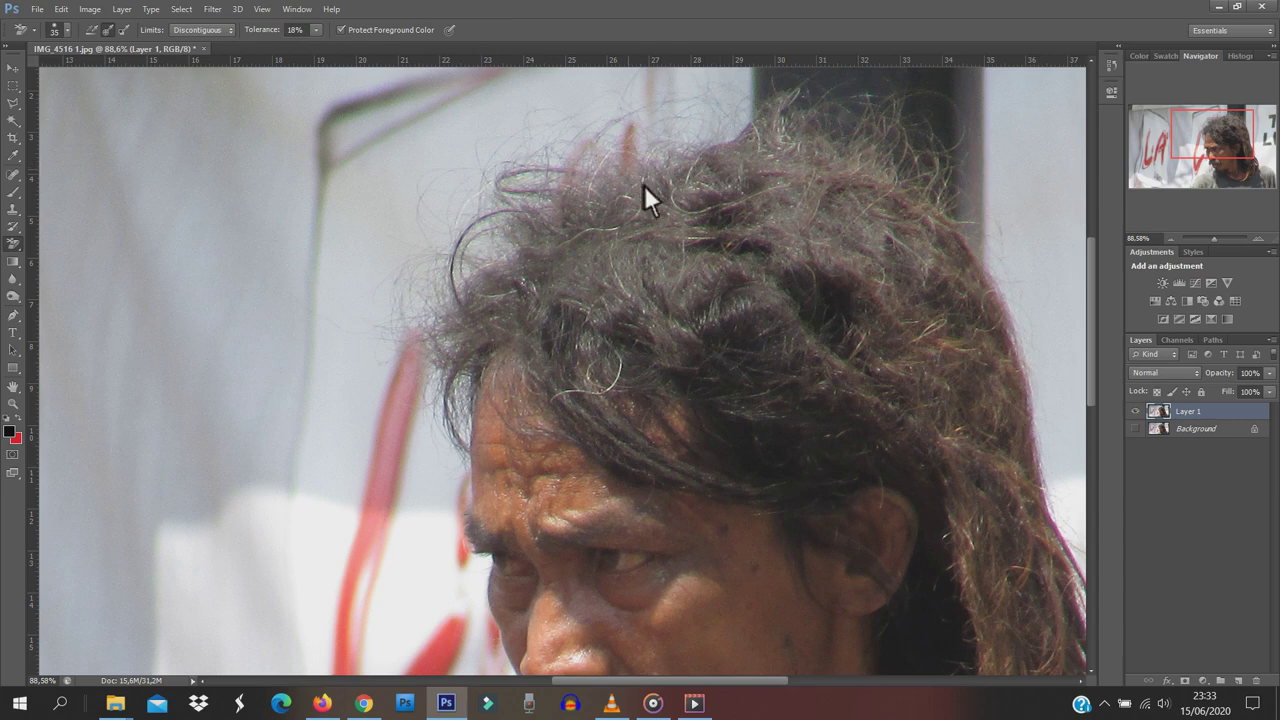
Zoom and scroll the view to the hair edge beside the man's temple.
scroll(497, 371, up, 2)
scroll(472, 404, up, 2)
scroll(471, 405, up, 2)
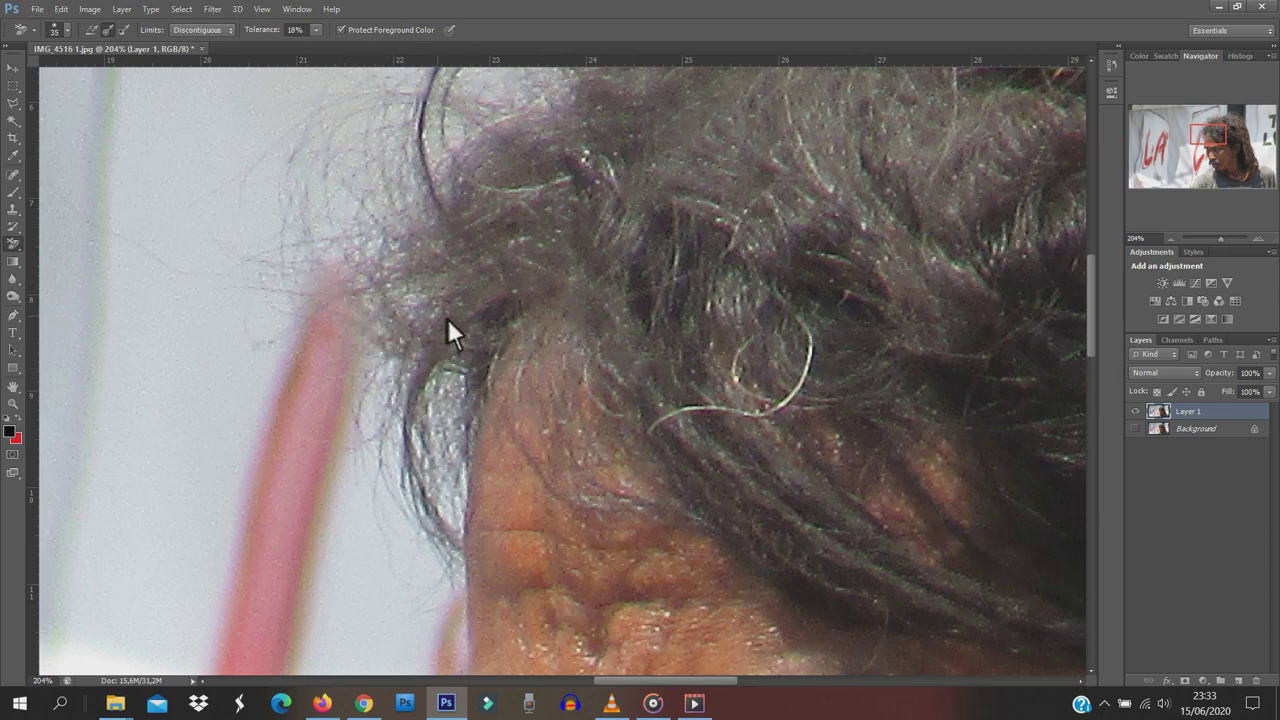
scroll(448, 319, down, 2)
scroll(448, 319, down, 2)
scroll(755, 214, down, 1)
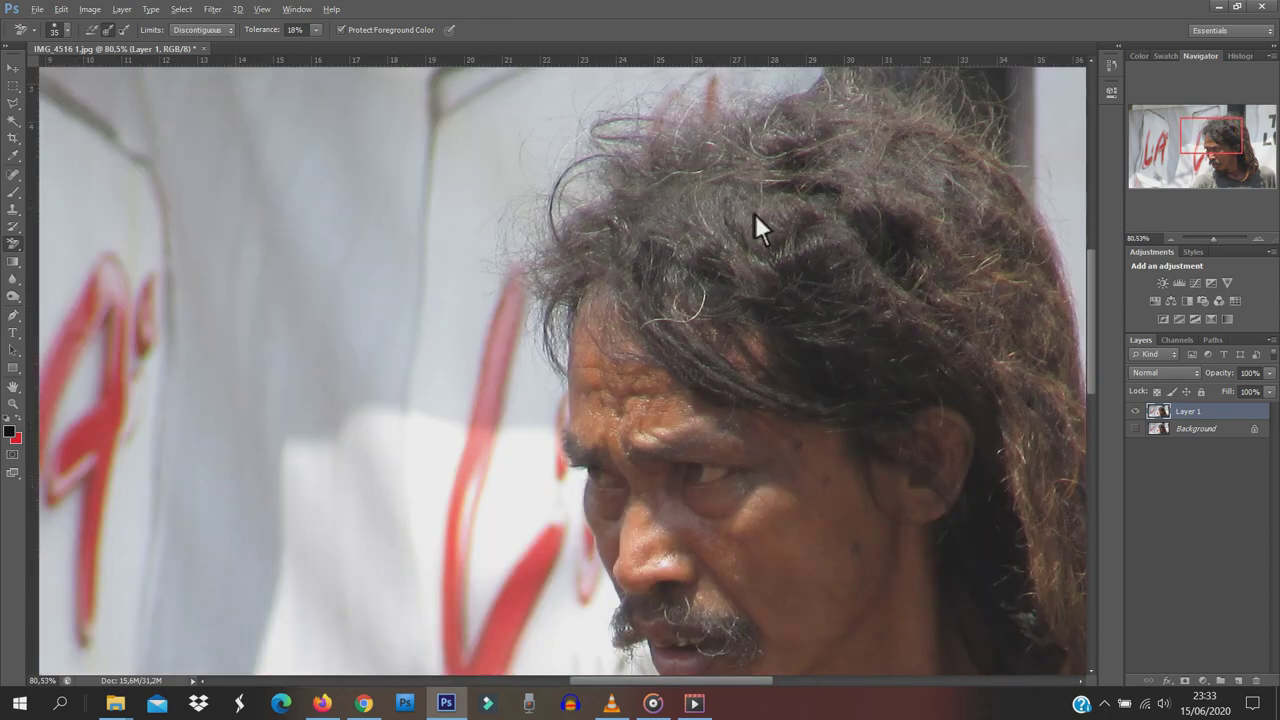
scroll(825, 145, down, 1)
scroll(860, 120, down, 1)
scroll(901, 99, down, 1)
scroll(906, 105, up, 1)
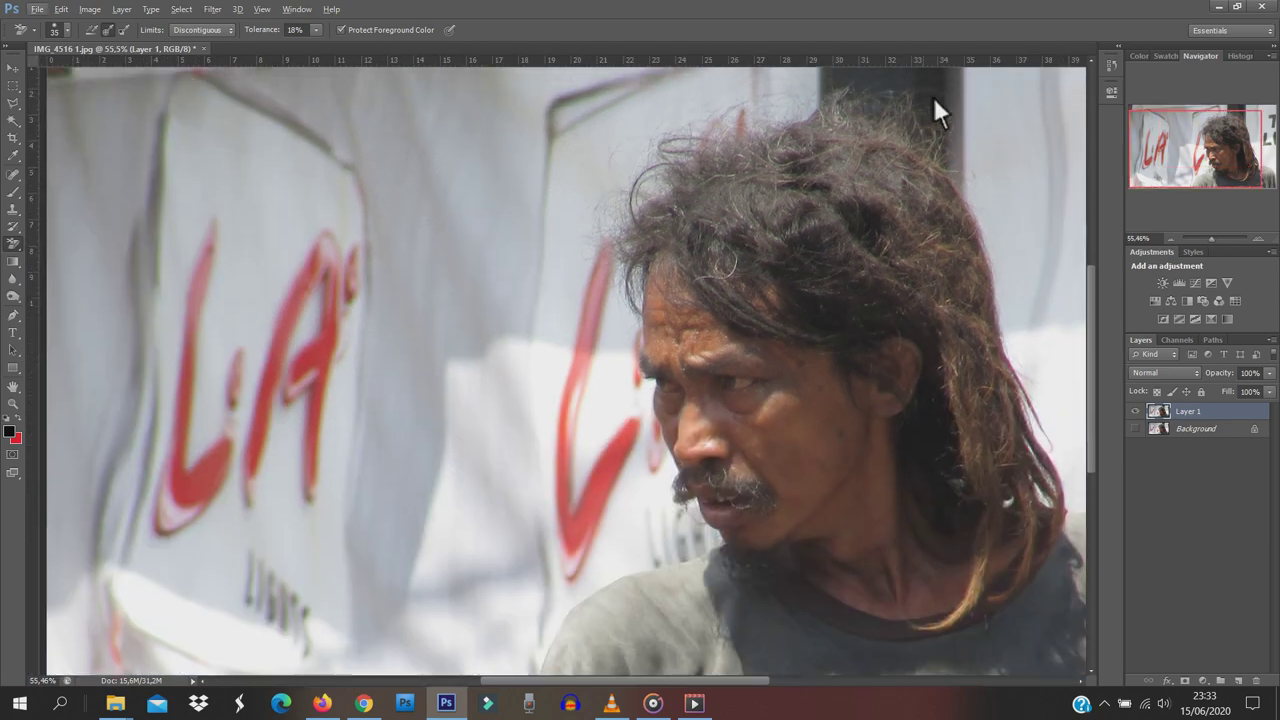
scroll(933, 105, up, 1)
scroll(920, 120, up, 5)
scroll(906, 407, down, 3)
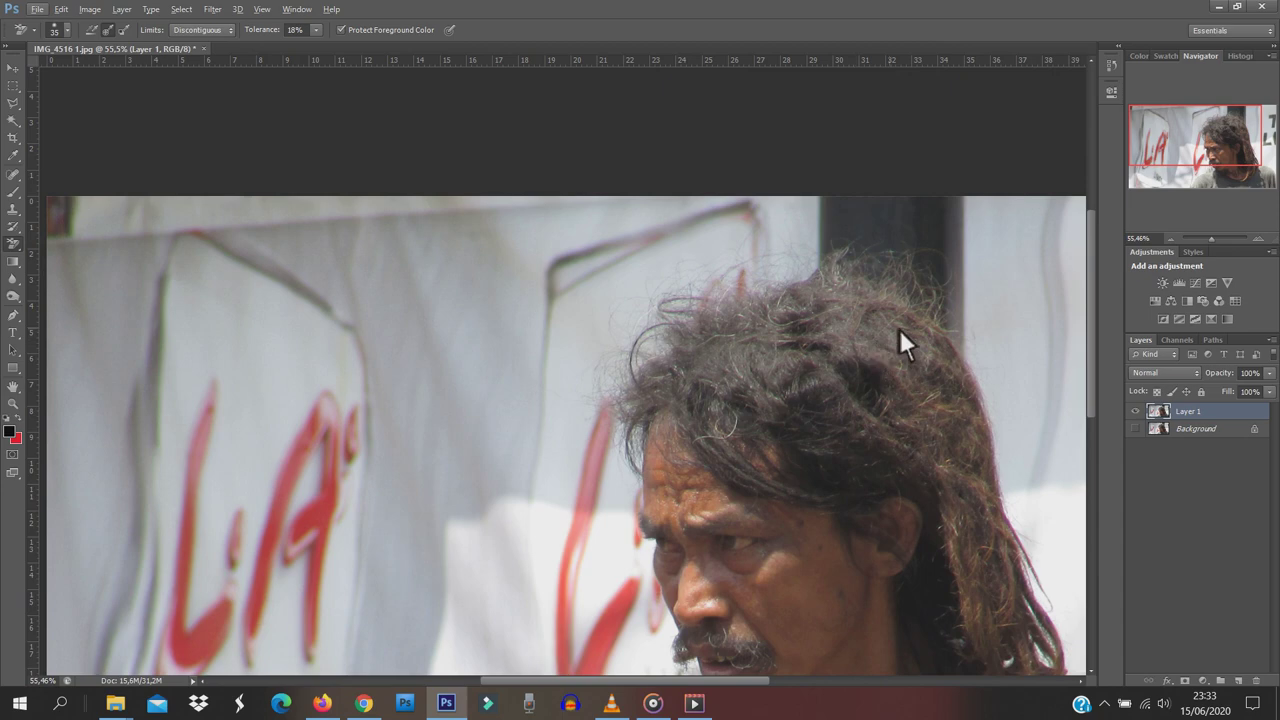
scroll(650, 500, up, 5)
scroll(610, 450, up, 2)
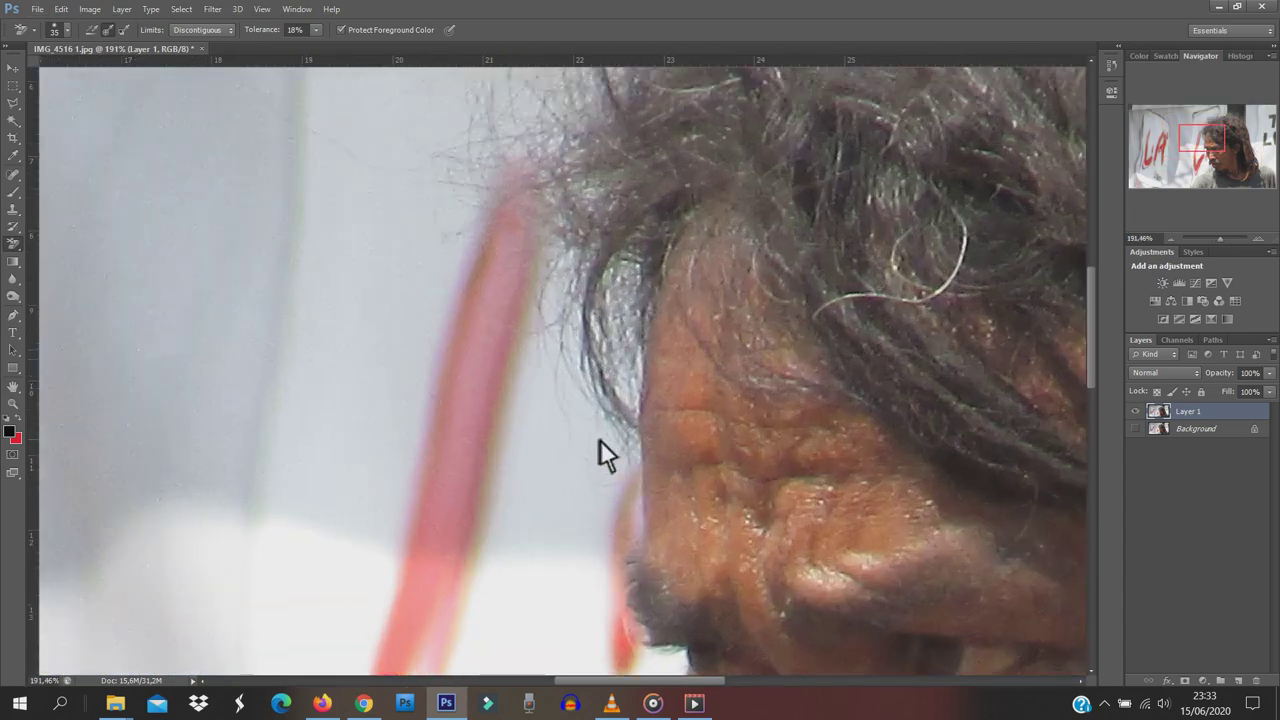
scroll(600, 440, up, 1)
scroll(610, 440, up, 1)
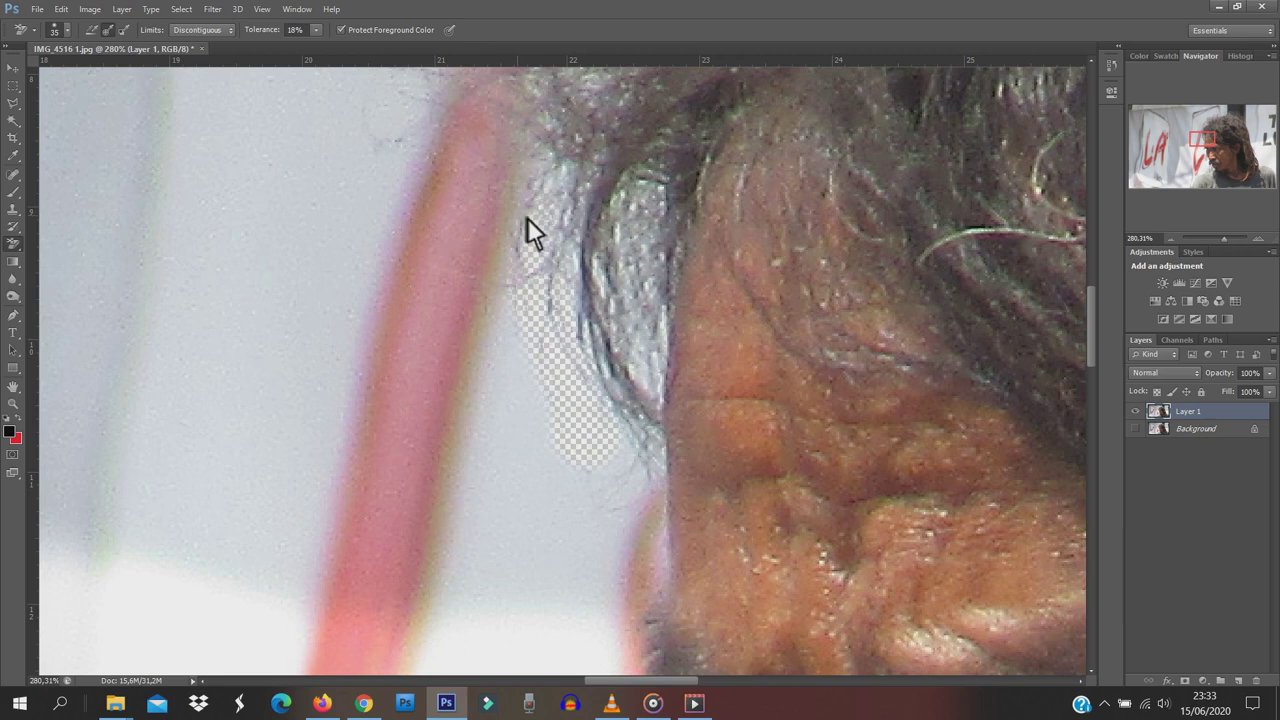
Erase the background between the hair strands, undoing a stroke that removed hair.
scroll(603, 247, up, 2)
scroll(603, 247, up, 2)
scroll(603, 245, up, 1)
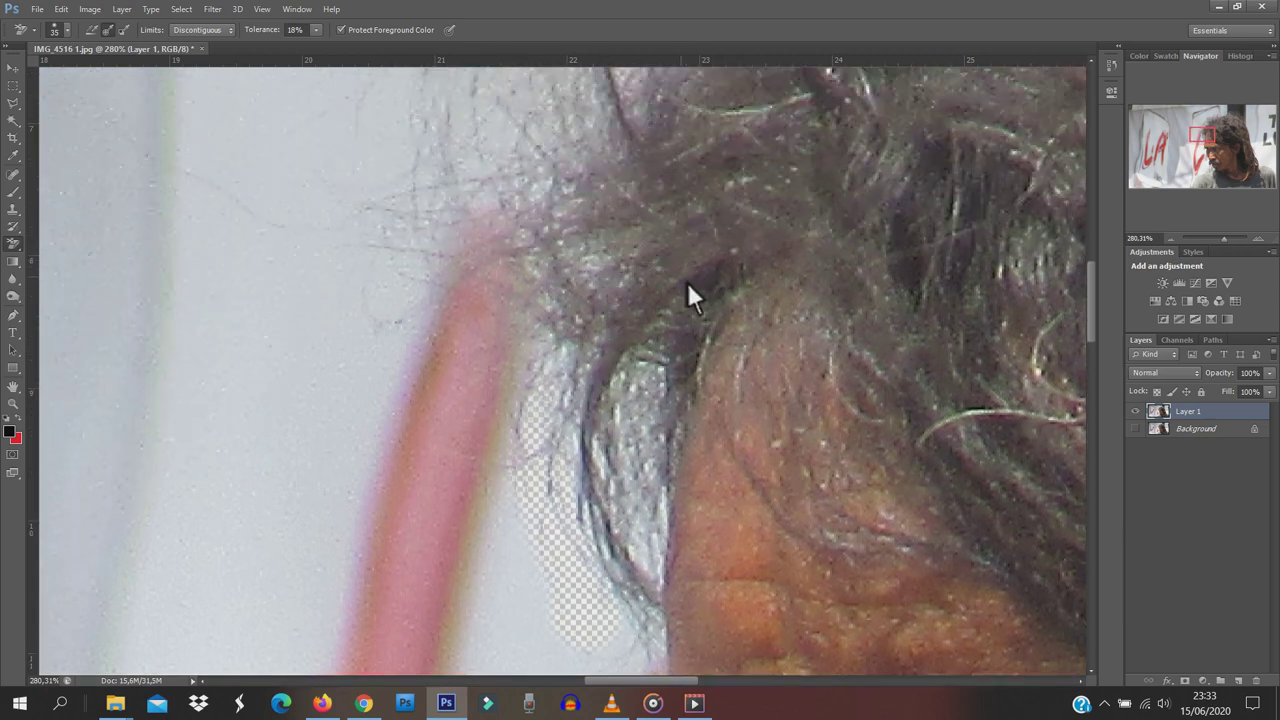
click(680, 260)
click(598, 250)
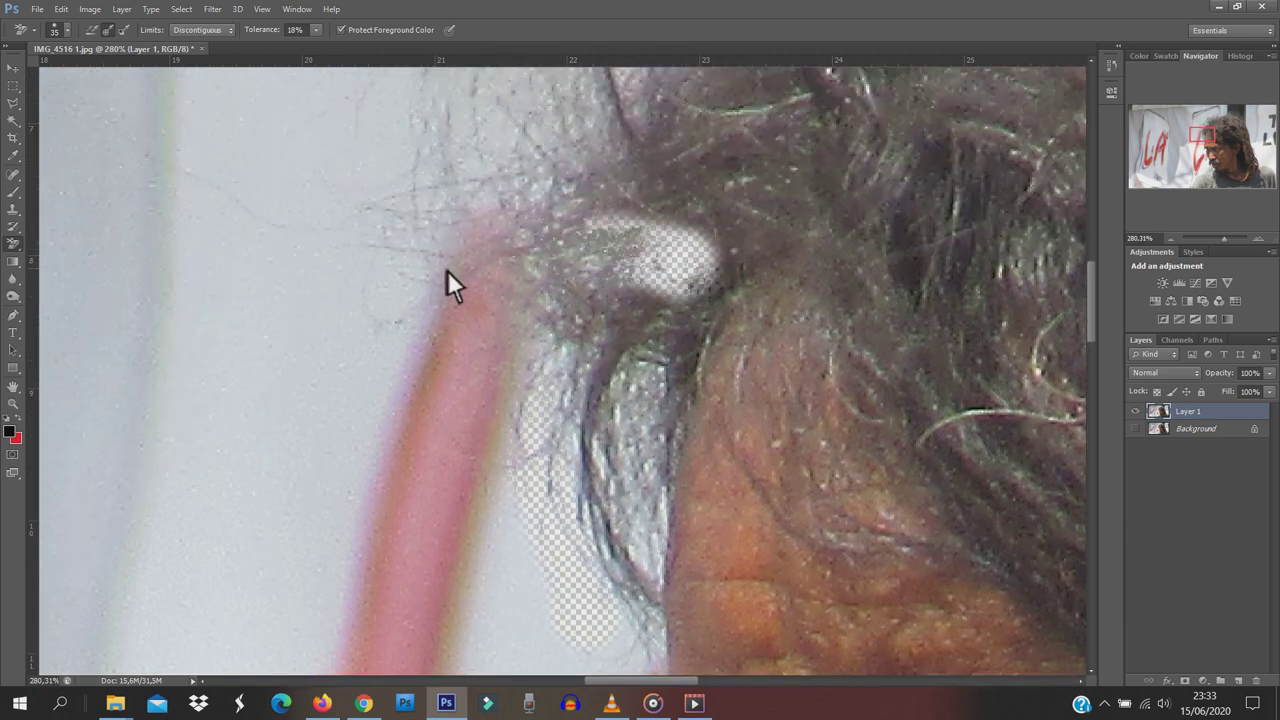
drag(643, 240, 699, 227)
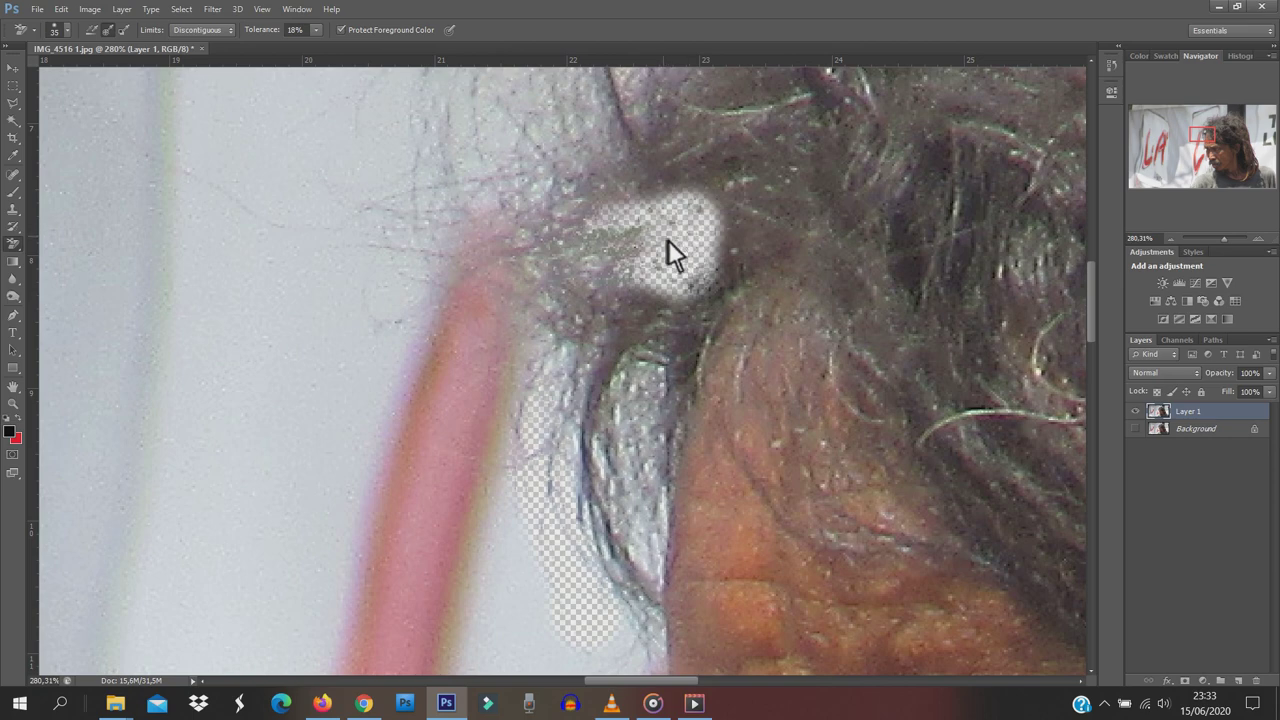
key(ctrl+z)
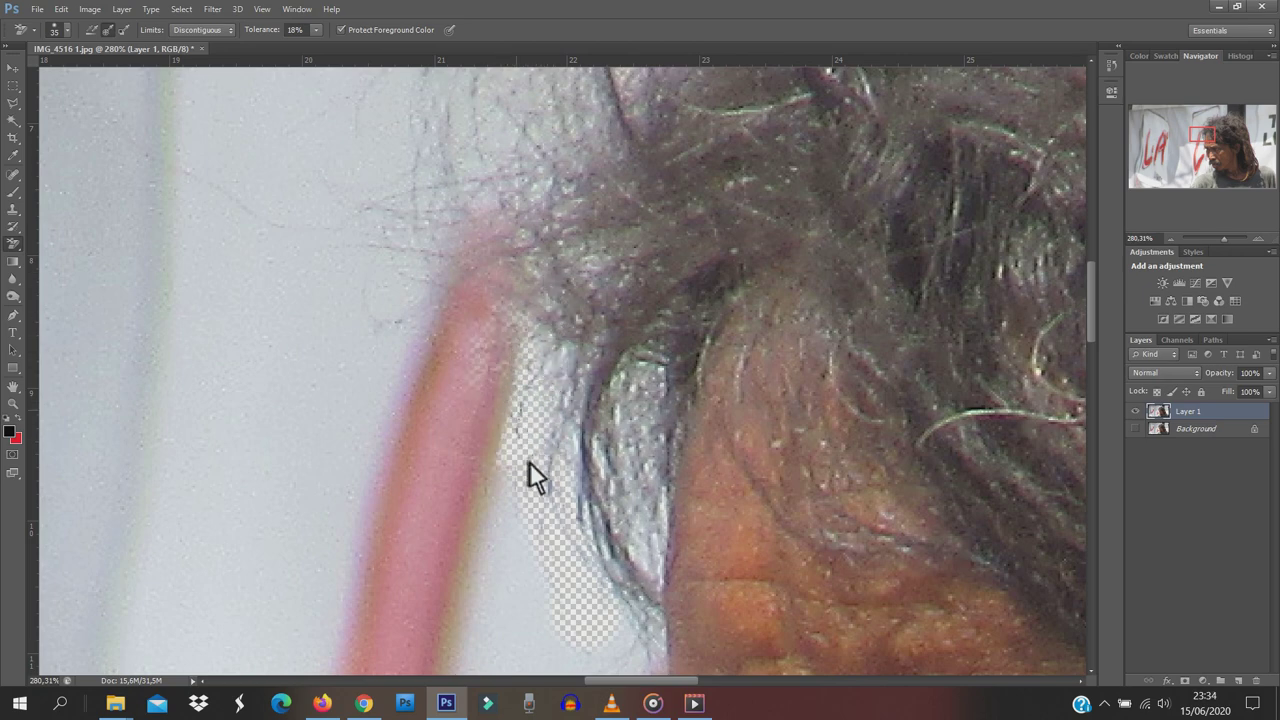
Erase the pink strap beside the temple with an enlarged brush.
drag(507, 403, 463, 548)
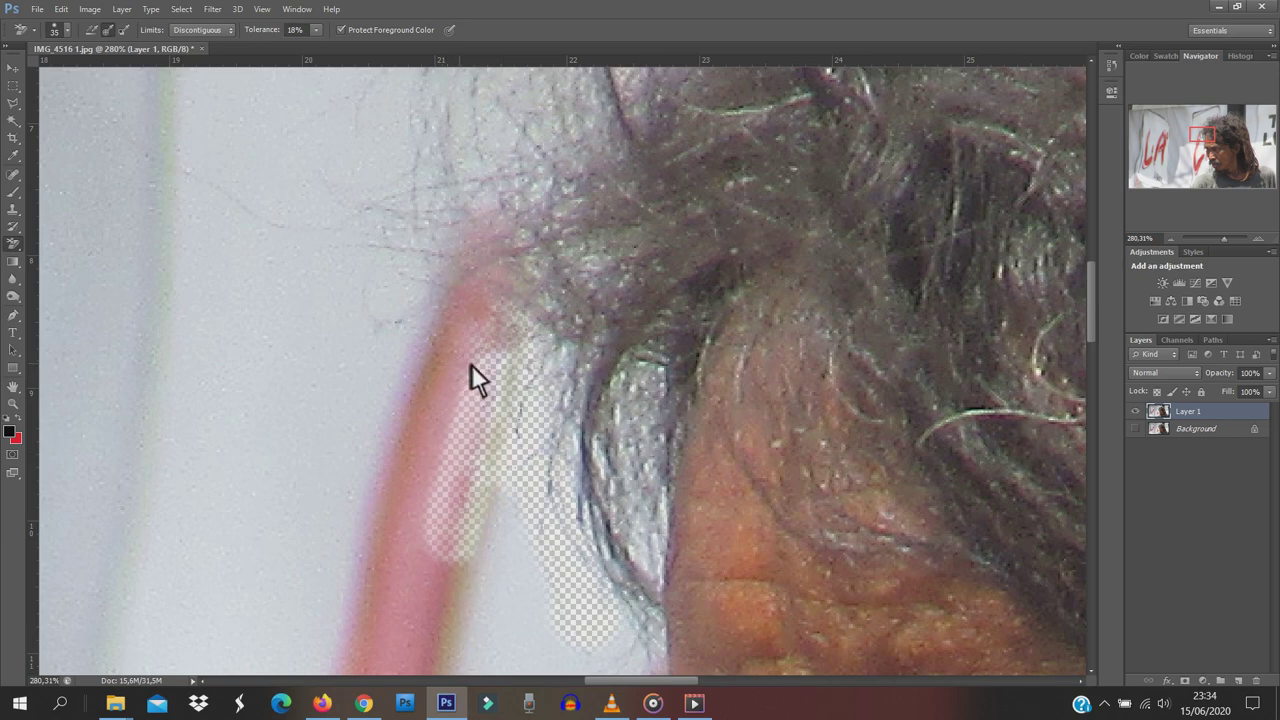
mouse_move(486, 366)
mouse_down()
mouse_move(449, 429)
mouse_move(492, 432)
mouse_up()
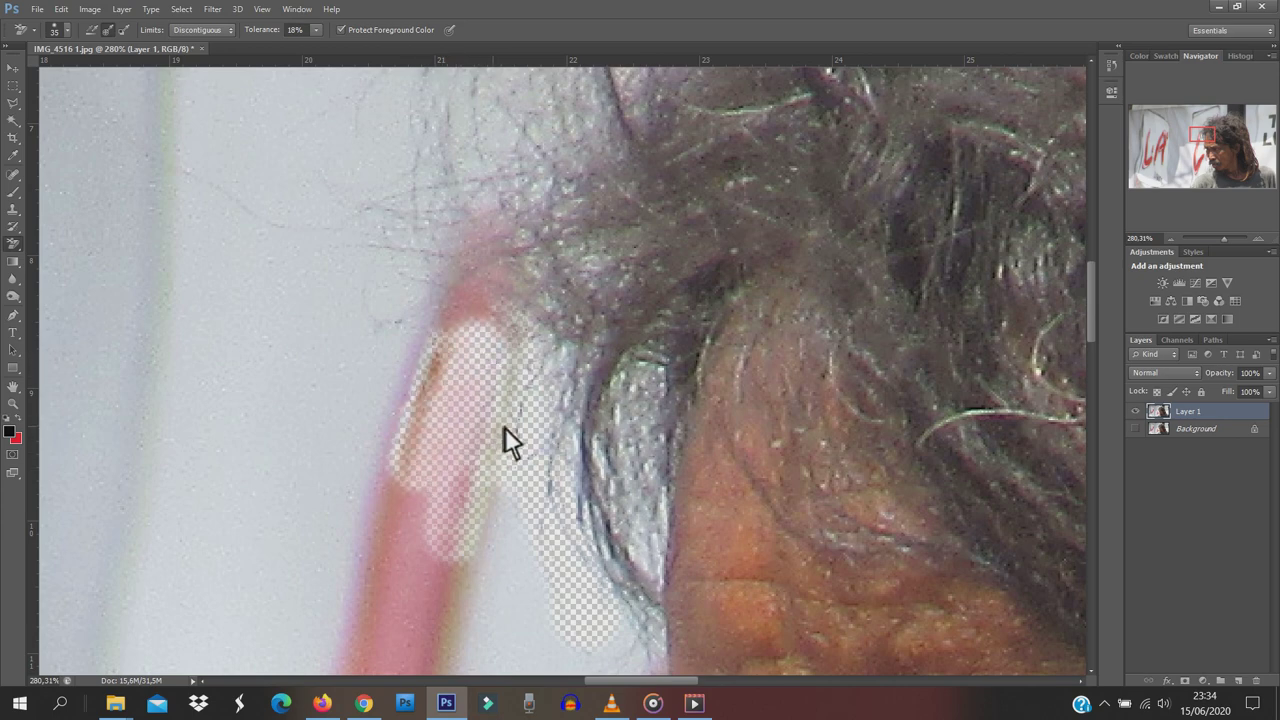
scroll(501, 388, down, 3)
scroll(583, 457, down, 3)
key(bracketright)
key(bracketright)
key(bracketright)
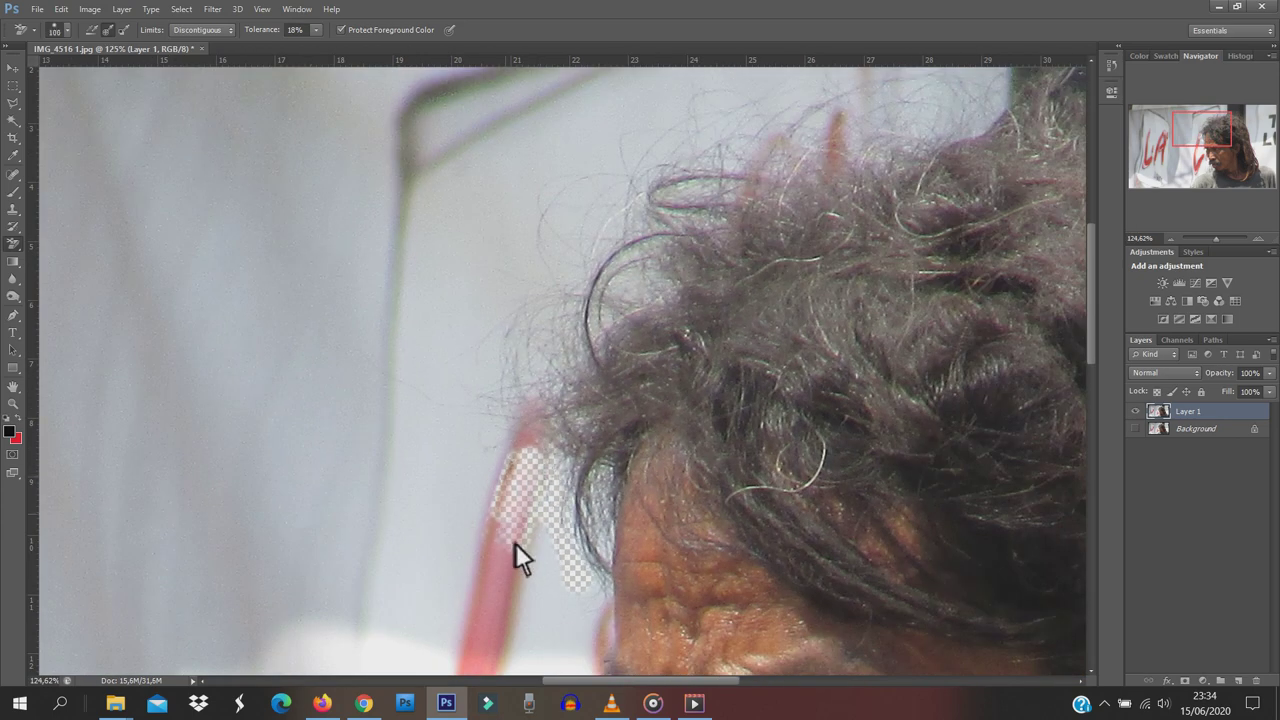
mouse_move(515, 543)
mouse_down()
mouse_move(556, 555)
mouse_move(509, 358)
mouse_move(522, 482)
mouse_move(547, 317)
mouse_up()
scroll(547, 317, down, 2)
scroll(671, 406, down, 2)
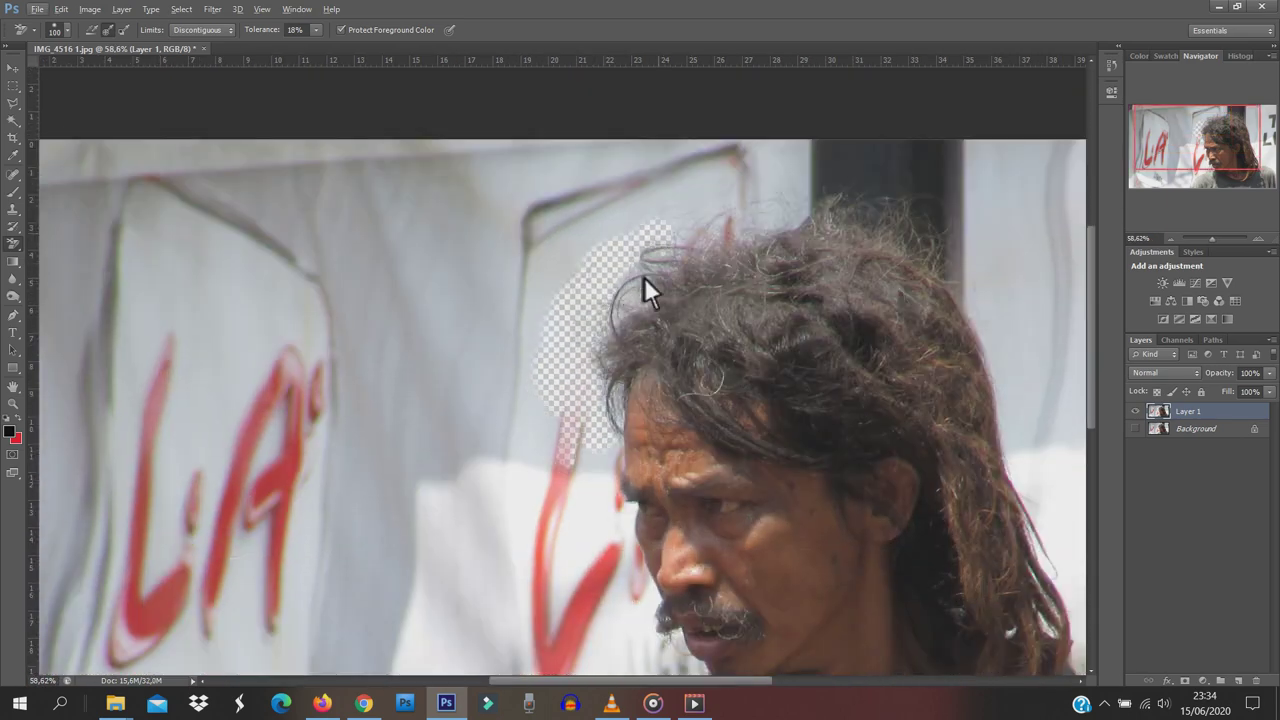
Erase the background above the hair and to the left of the face.
mouse_move(644, 277)
mouse_down()
mouse_move(655, 261)
mouse_move(804, 210)
mouse_move(722, 206)
mouse_move(853, 206)
mouse_move(945, 235)
mouse_move(975, 265)
mouse_move(1015, 380)
mouse_move(983, 510)
mouse_up()
scroll(829, 334, down, 2)
scroll(829, 358, up, 2)
key(bracketright)
key(bracketright)
key(bracketright)
scroll(1000, 460, up, 1)
key(bracketleft)
key(bracketleft)
key(bracketleft)
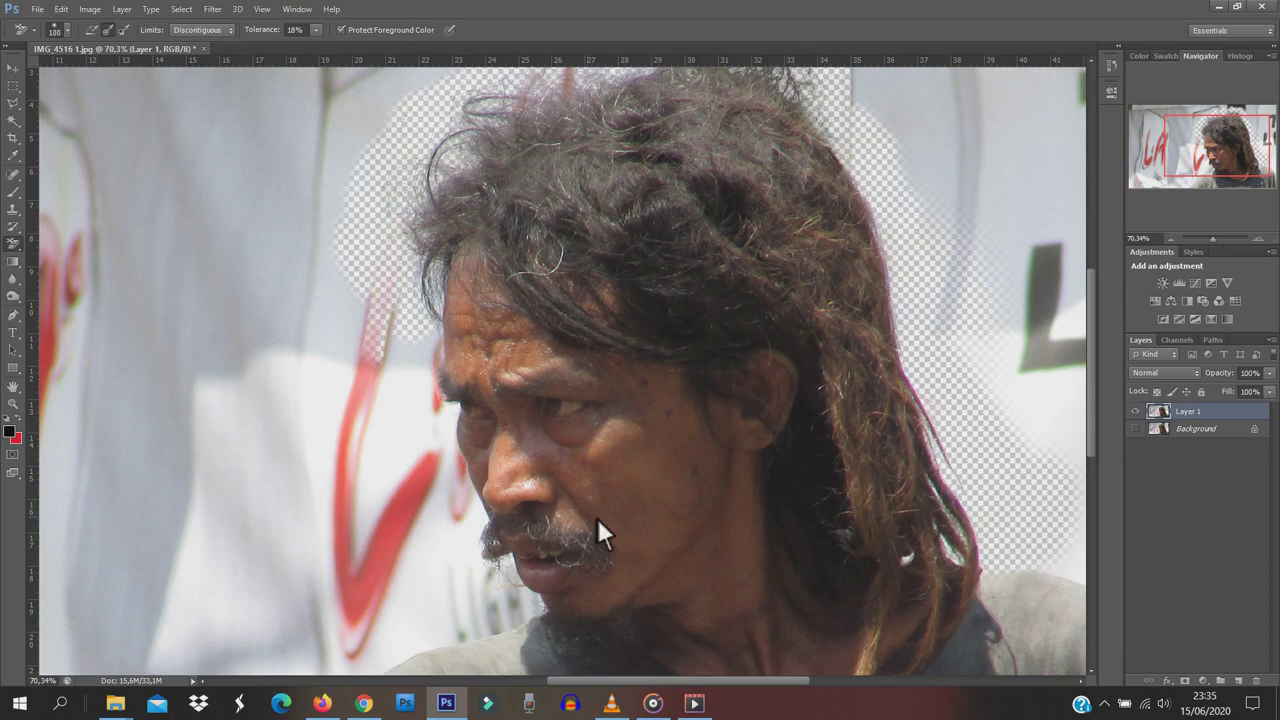
drag(419, 418, 441, 401)
key(bracketleft)
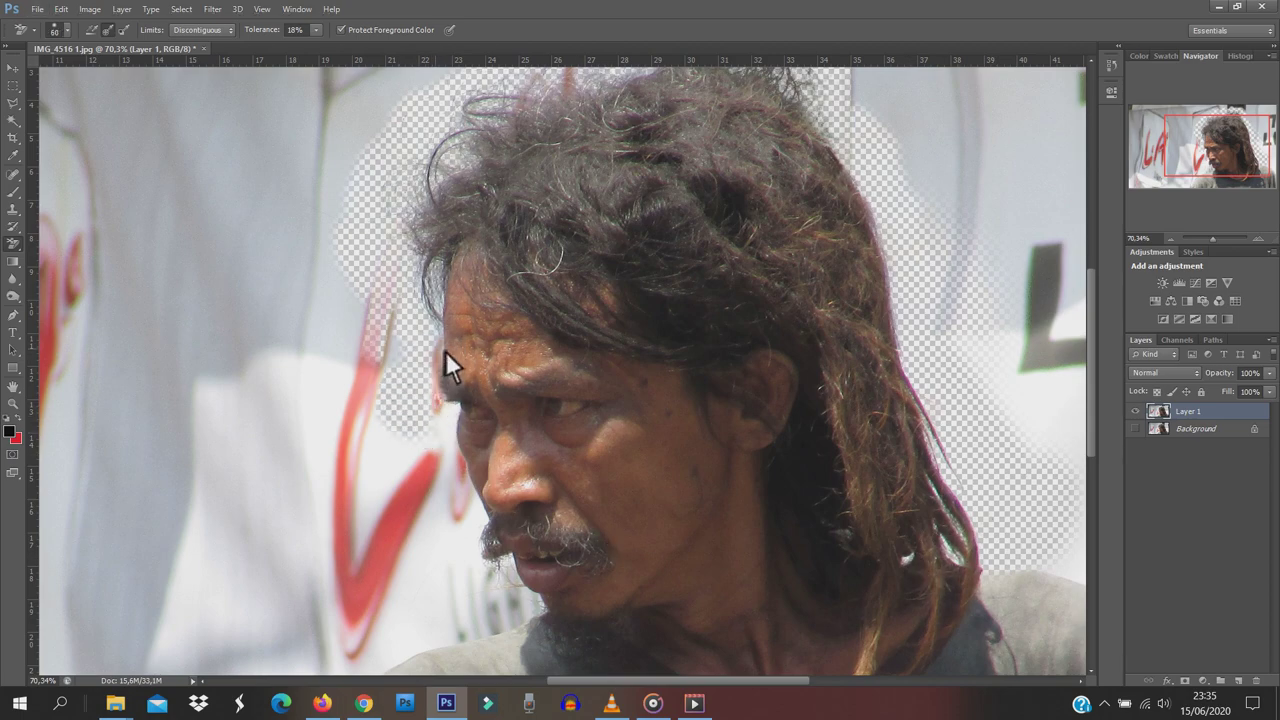
Lower the eraser tolerance to 9% and erase the white background beside the face.
drag(316, 29, 325, 39)
scroll(447, 358, up, 2)
scroll(427, 390, up, 3)
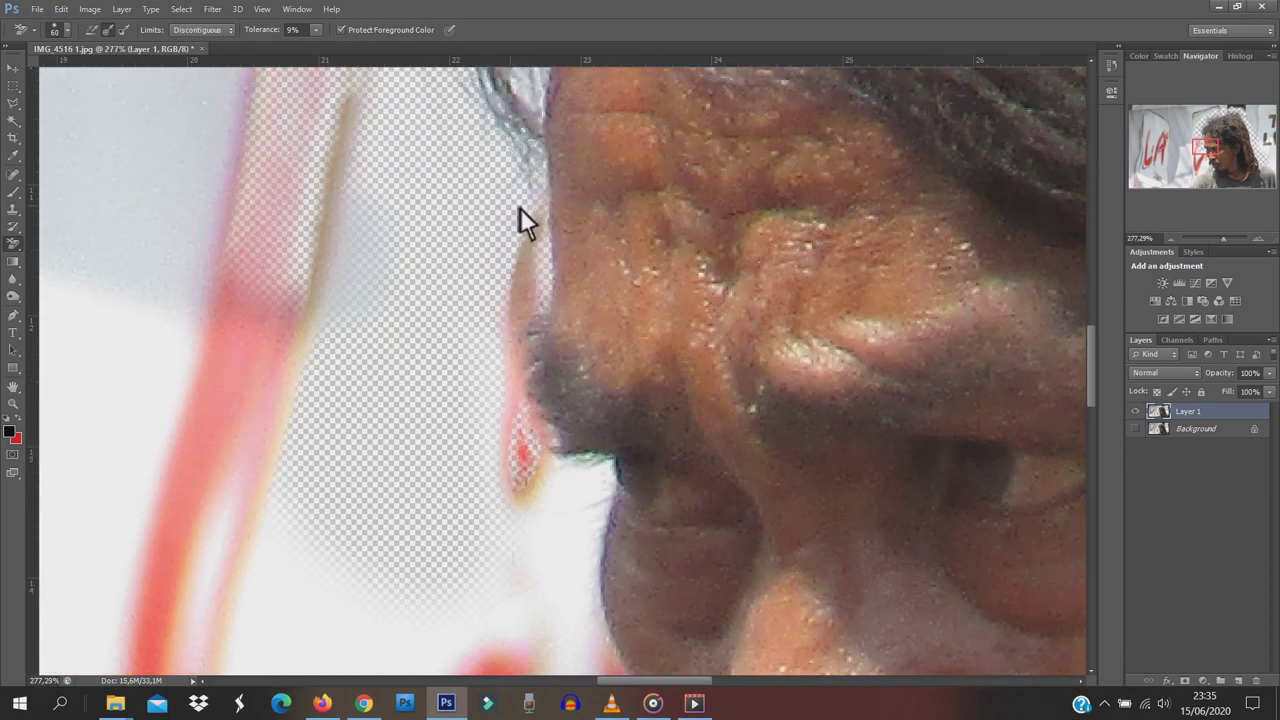
drag(560, 485, 601, 525)
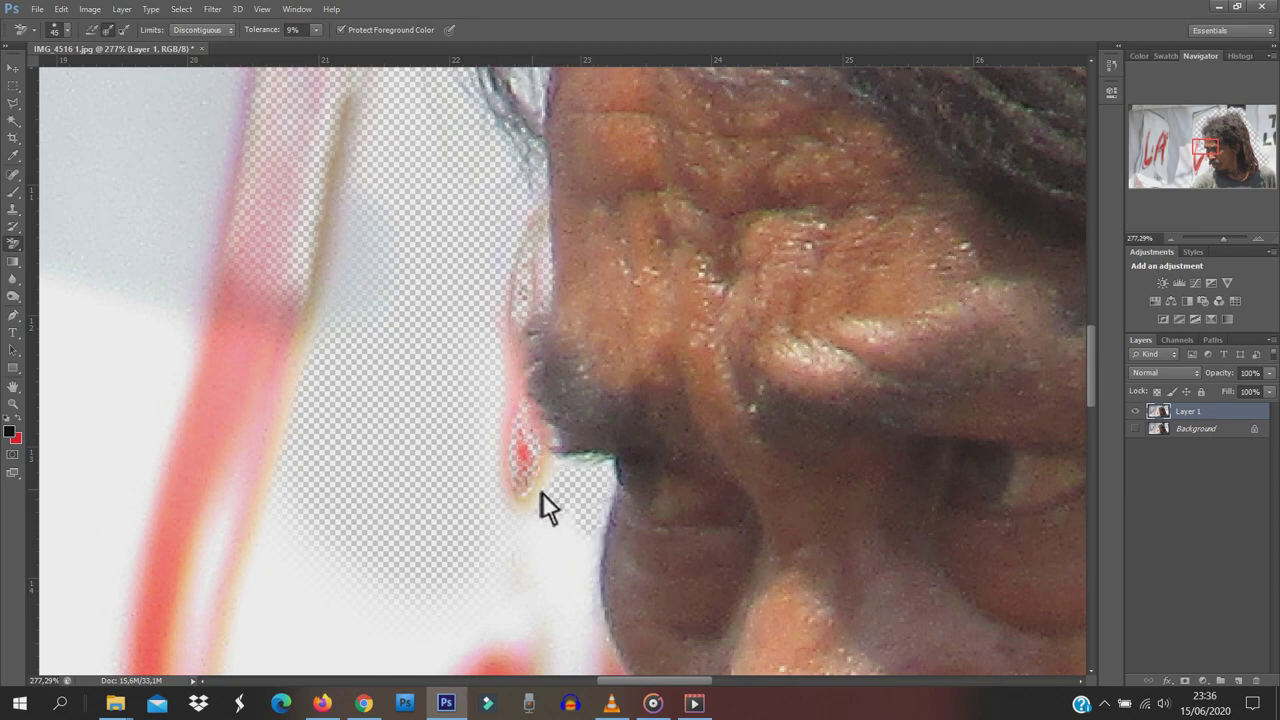
scroll(525, 486, down, 1)
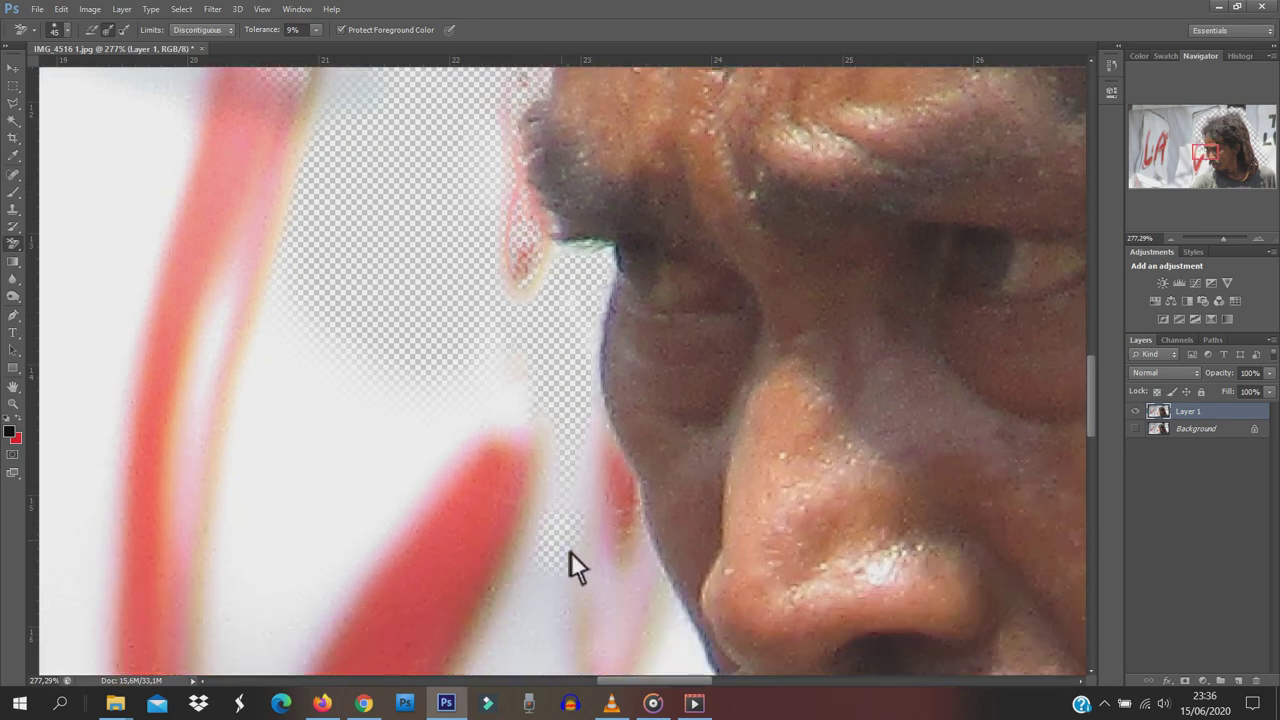
scroll(434, 330, down, 1)
scroll(320, 470, down, 1)
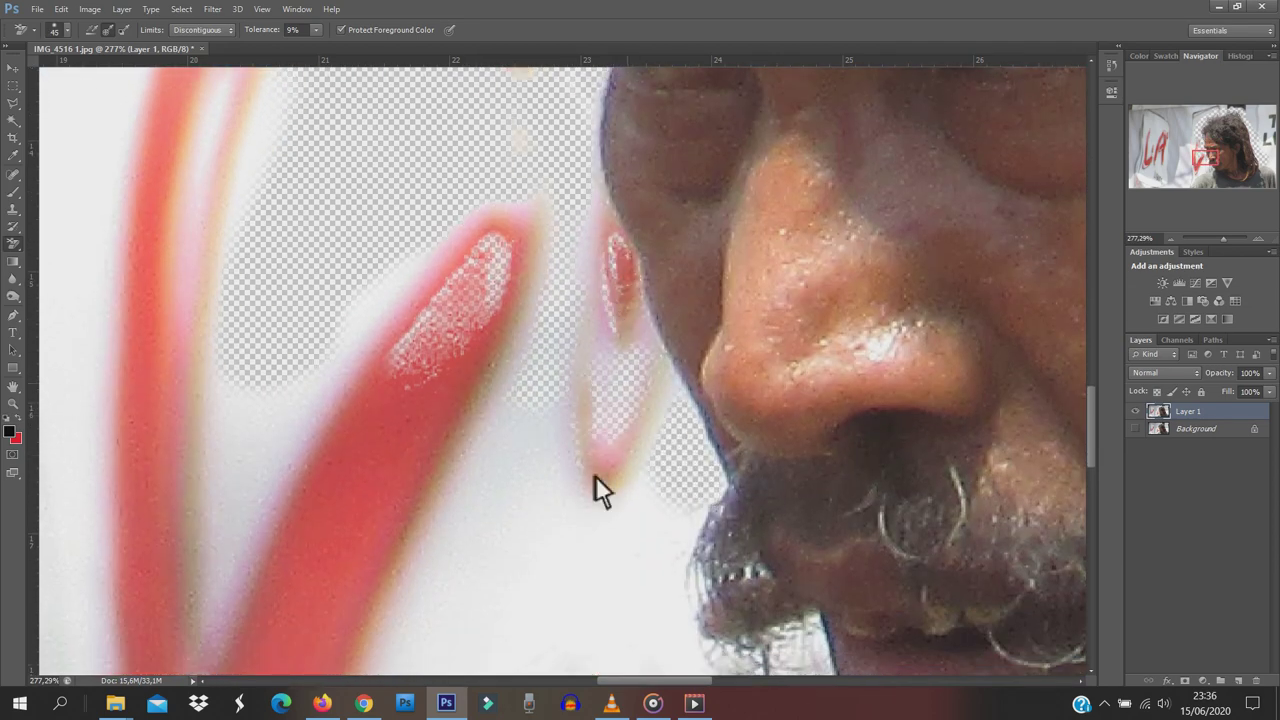
scroll(707, 401, down, 1)
scroll(724, 454, down, 1)
Erase the background near the chin and shirt.
mouse_move(785, 490)
mouse_down()
mouse_move(643, 534)
mouse_move(760, 449)
mouse_up()
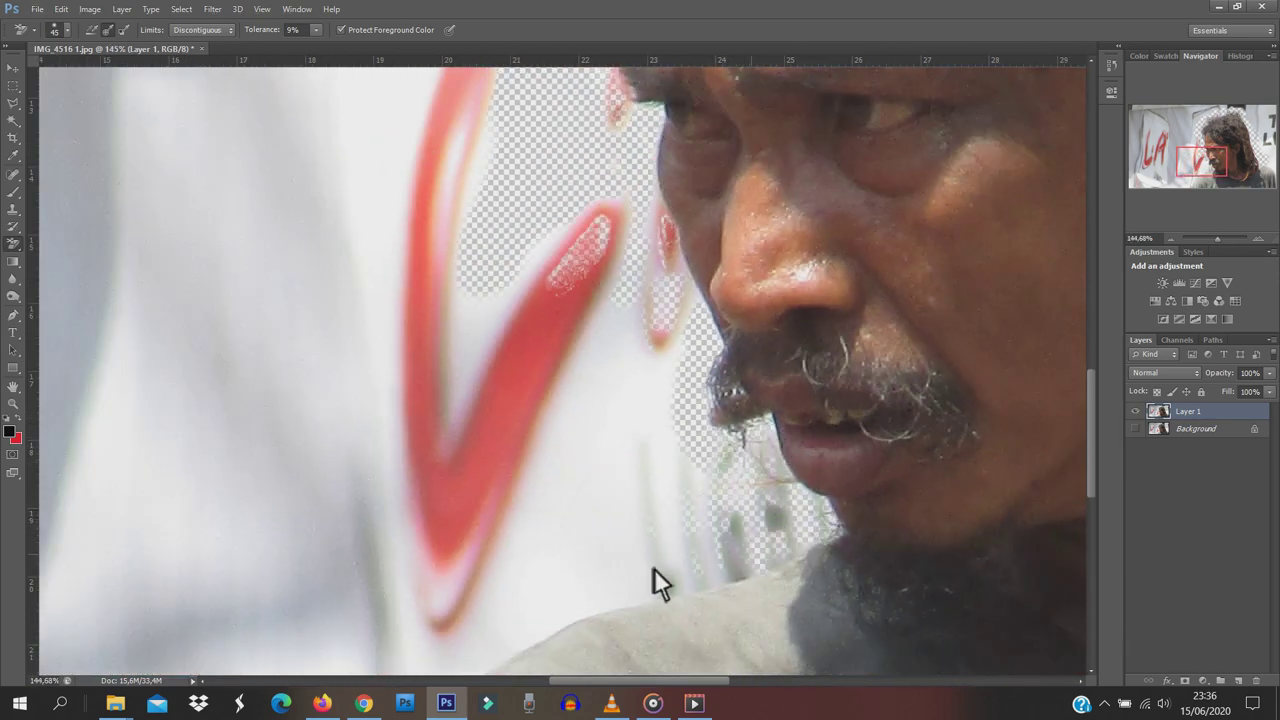
scroll(654, 568, down, 2)
scroll(950, 500, up, 3)
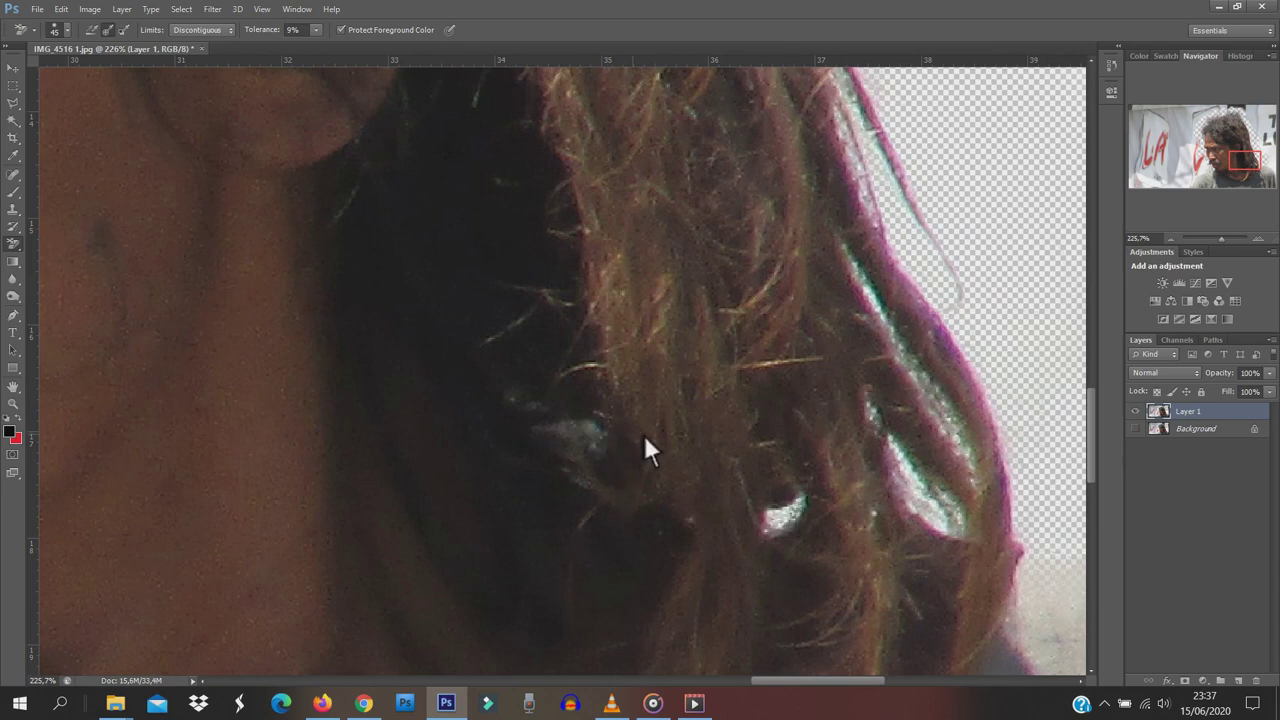
scroll(644, 440, down, 2)
scroll(406, 520, down, 2)
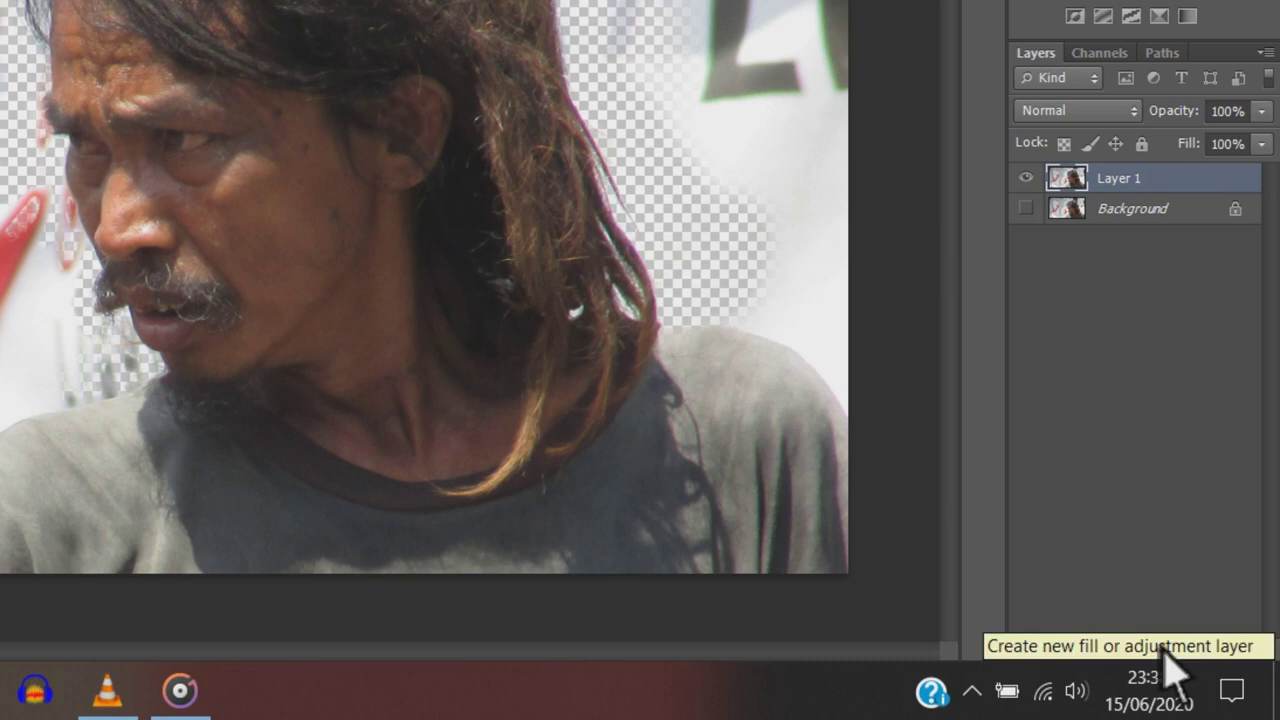
Add a bright green (06fe3a) Solid Color fill layer beneath Layer 1.
click(1162, 647)
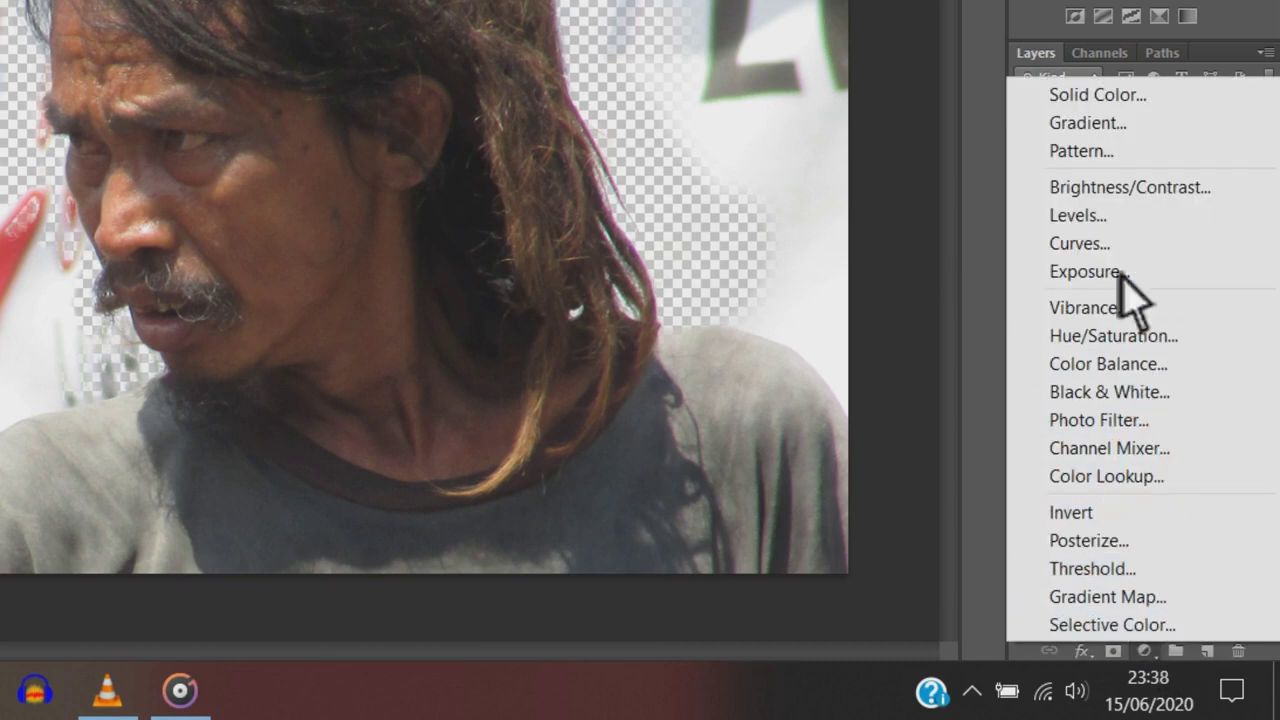
click(1100, 96)
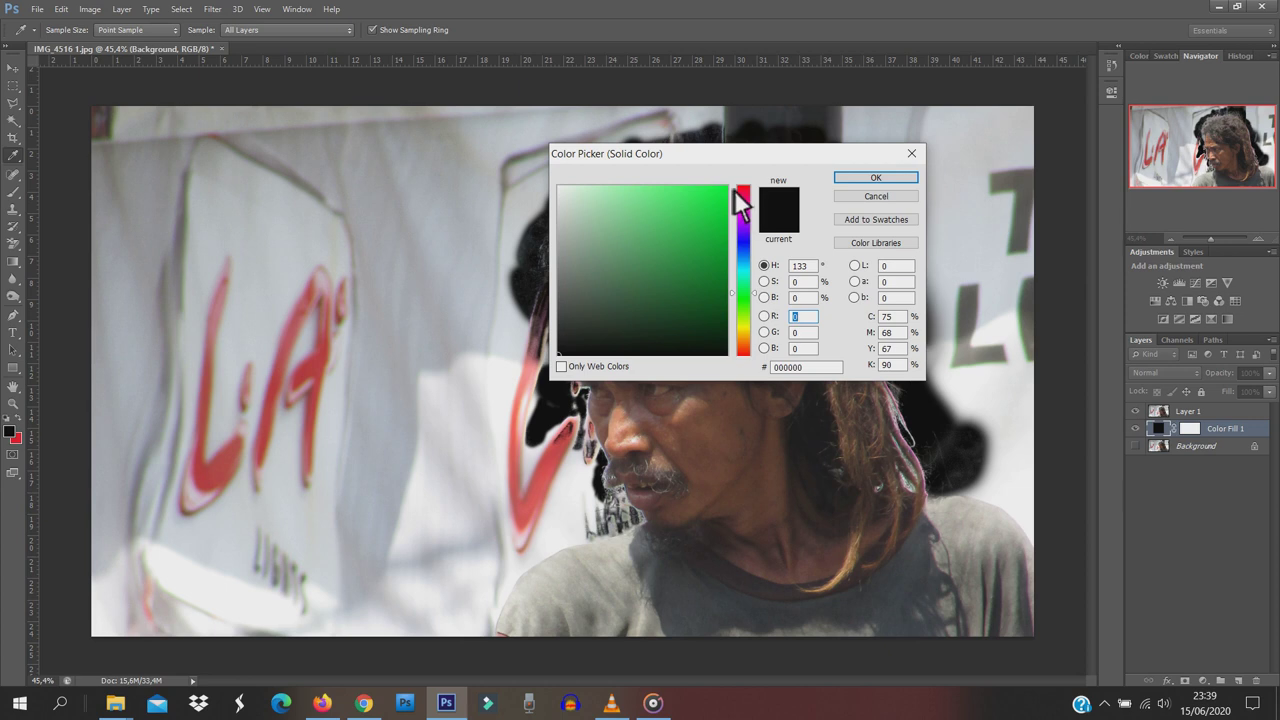
click(723, 187)
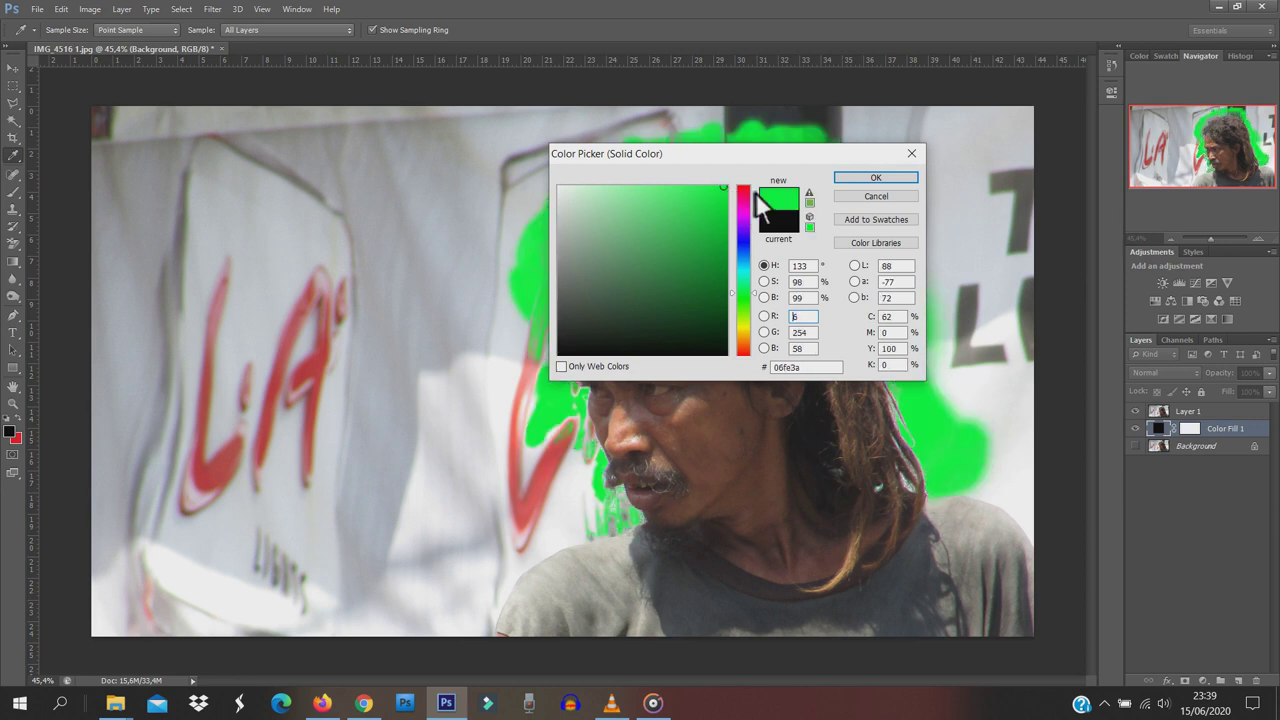
click(857, 178)
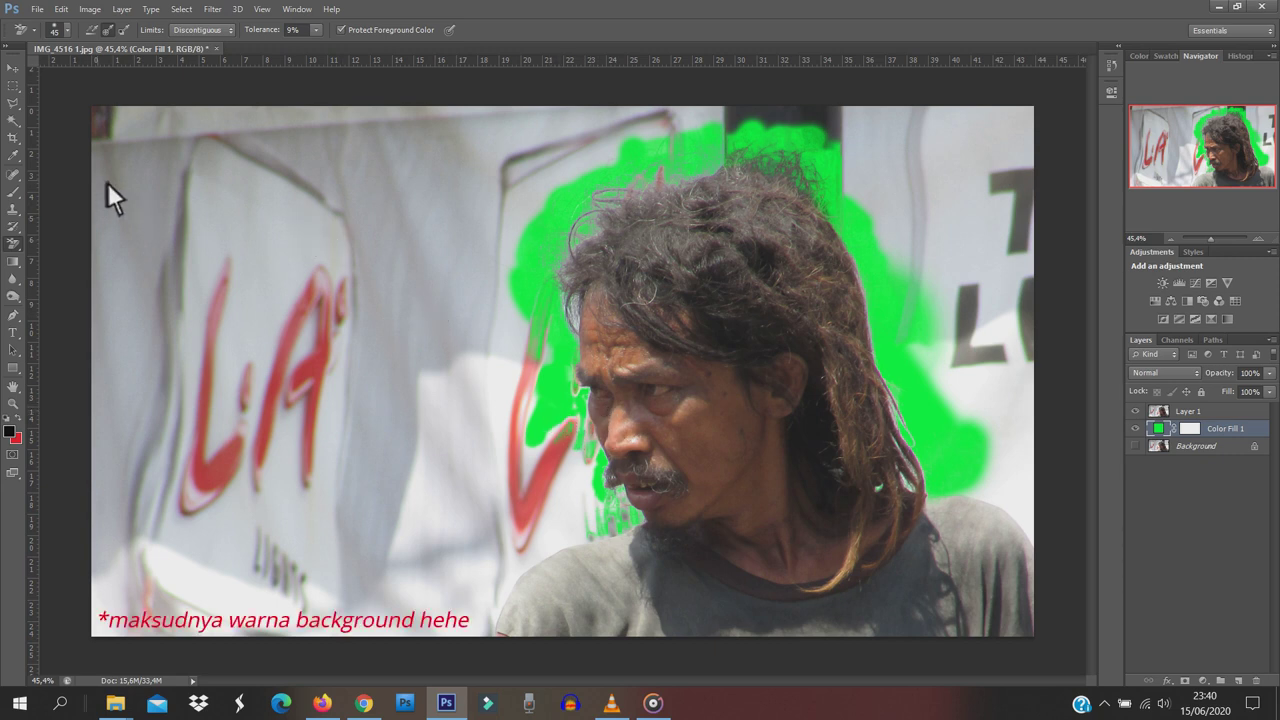
On Layer 1, erase the leftover red and white fringe beside the face and moustache.
click(1194, 413)
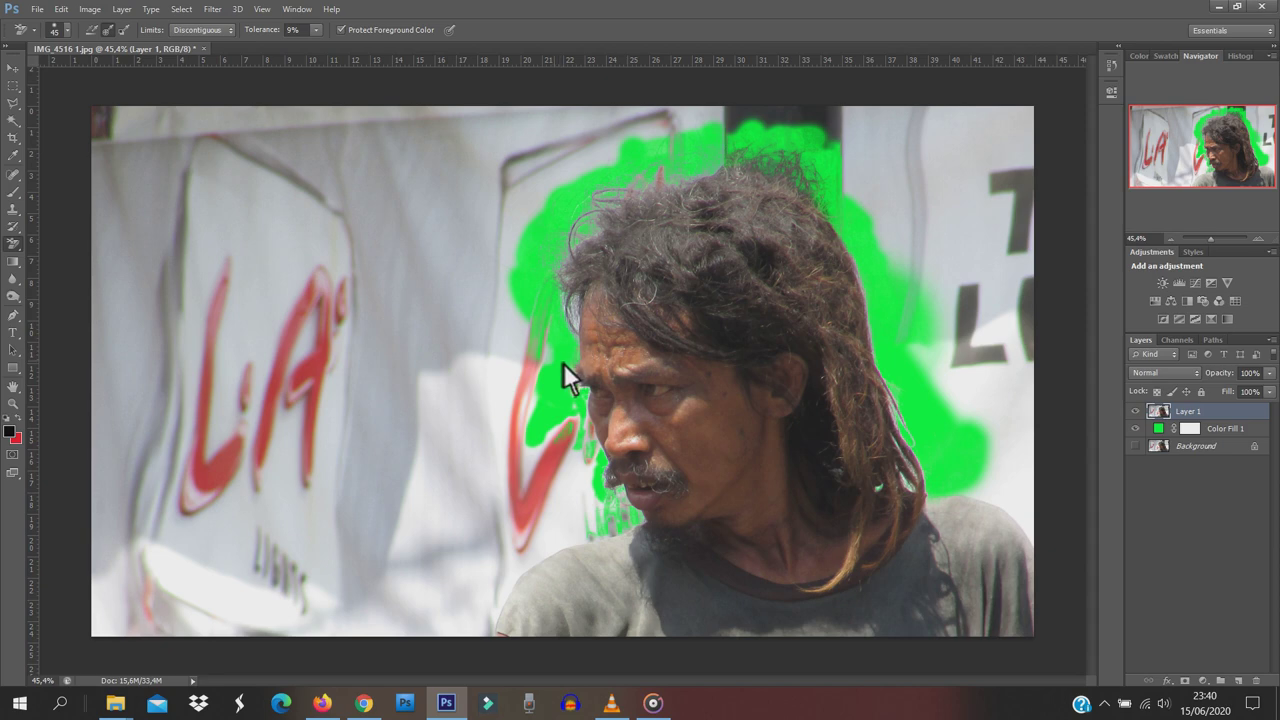
scroll(563, 310, up, 2)
scroll(565, 309, up, 3)
scroll(629, 294, up, 2)
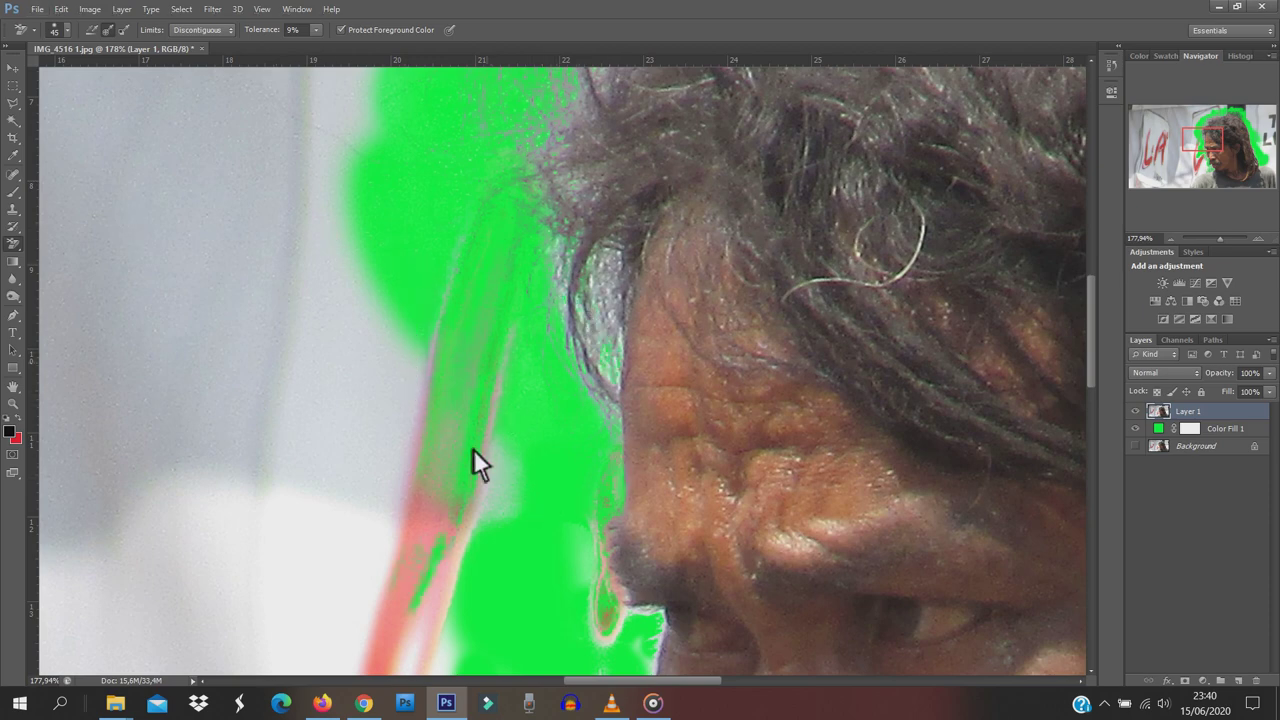
scroll(473, 449, down, 5)
scroll(627, 372, down, 3)
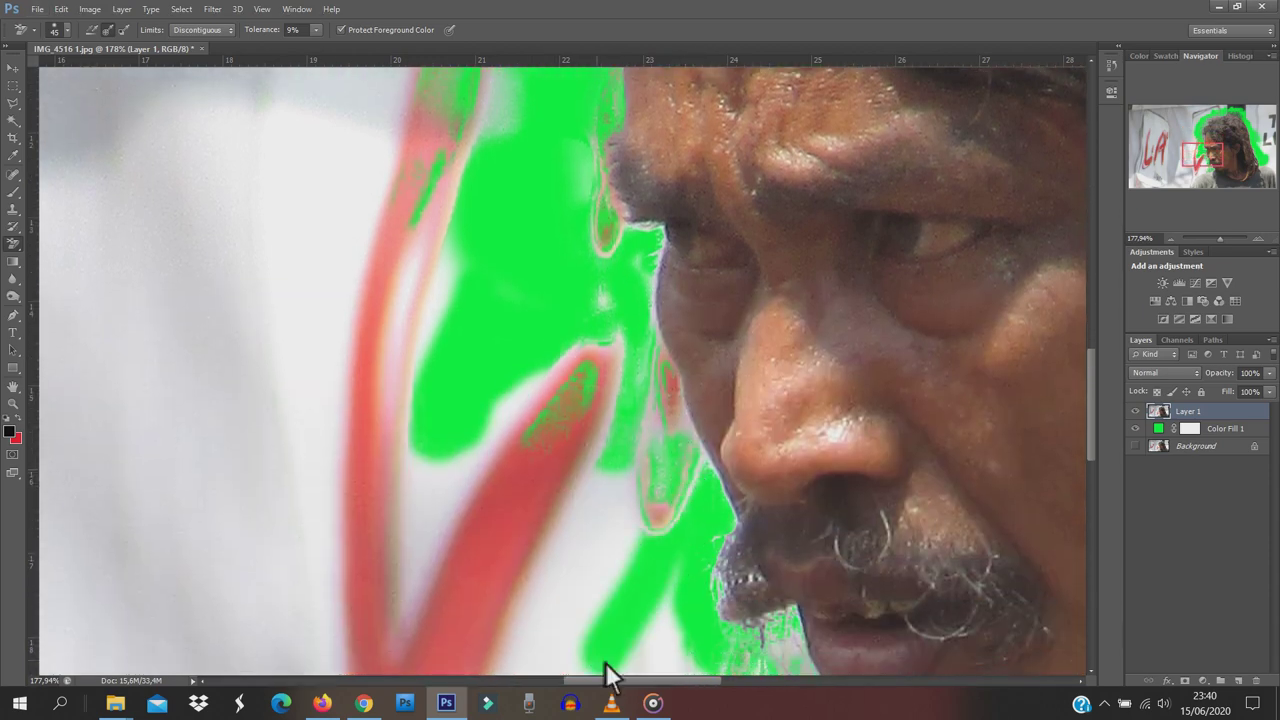
key(bracketright)
key(bracketright)
key(bracketright)
drag(561, 454, 633, 517)
scroll(633, 517, down, 6)
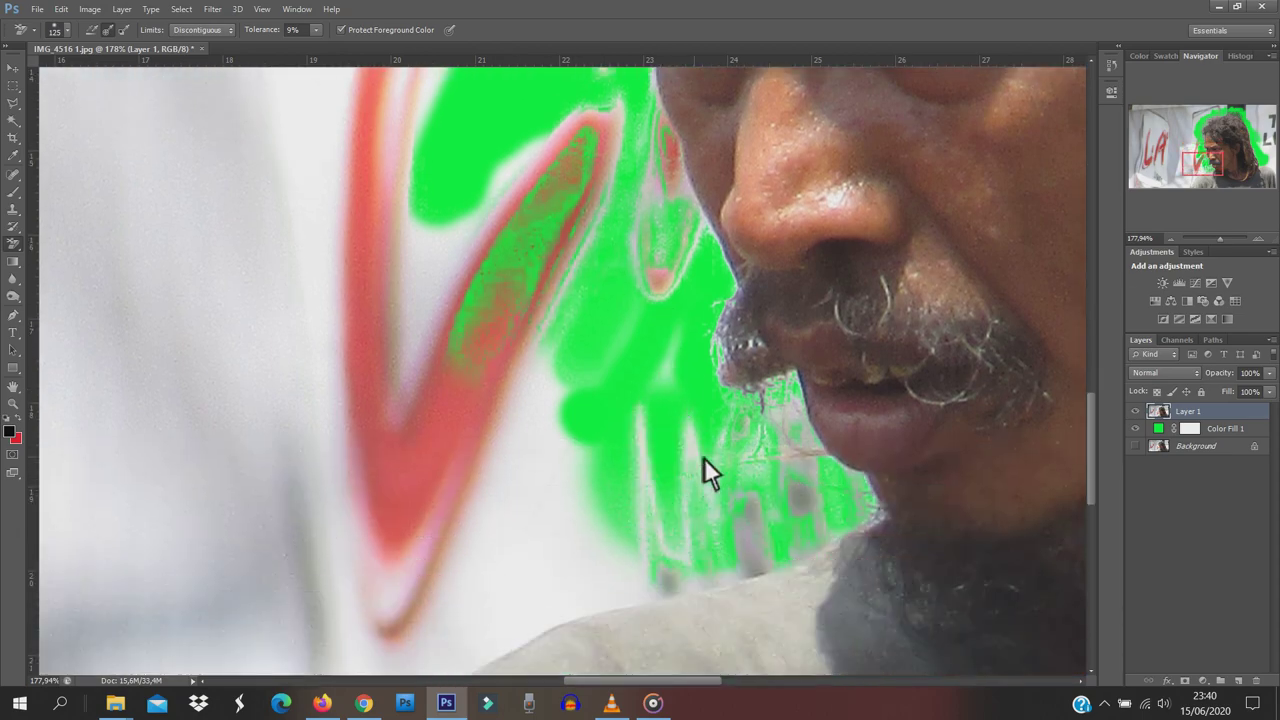
mouse_move(704, 458)
mouse_down()
mouse_move(537, 569)
mouse_move(775, 423)
mouse_up()
Shrink the eraser brush and zoom out to review the green halo around the head.
key(bracketleft)
key(bracketleft)
key(bracketleft)
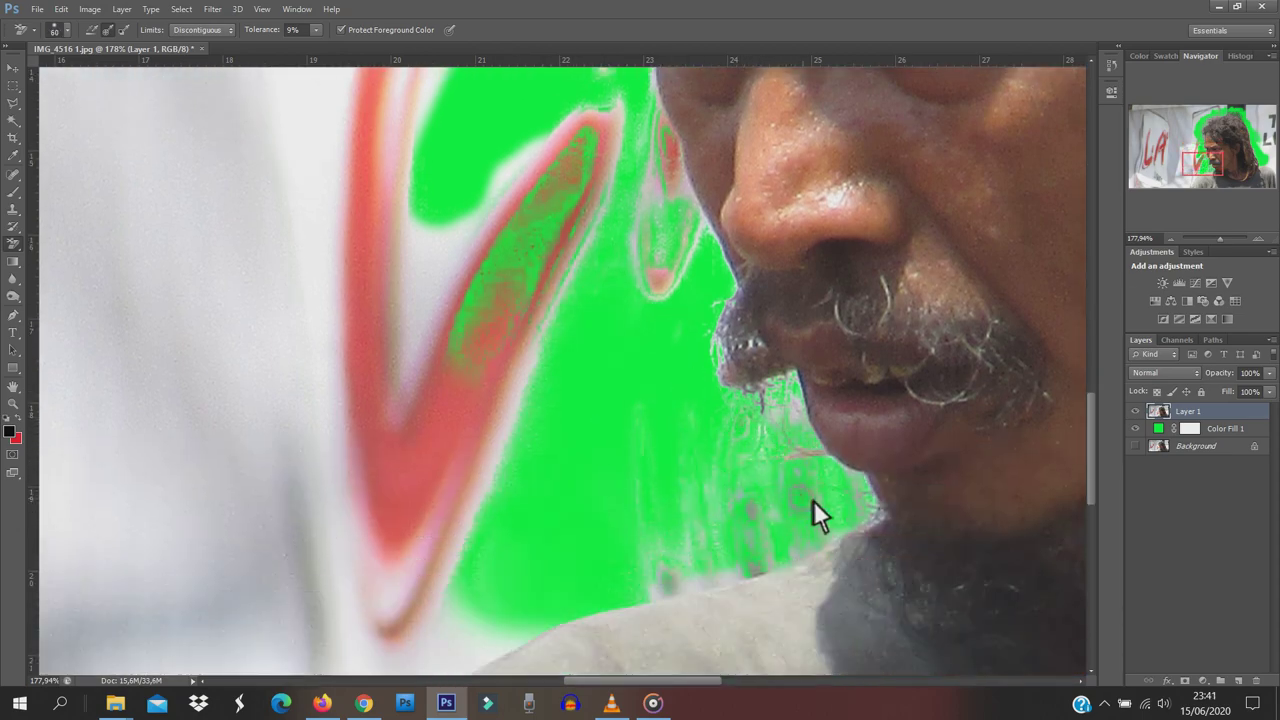
scroll(795, 487, up, 12)
scroll(740, 250, down, 5)
scroll(495, 216, up, 8)
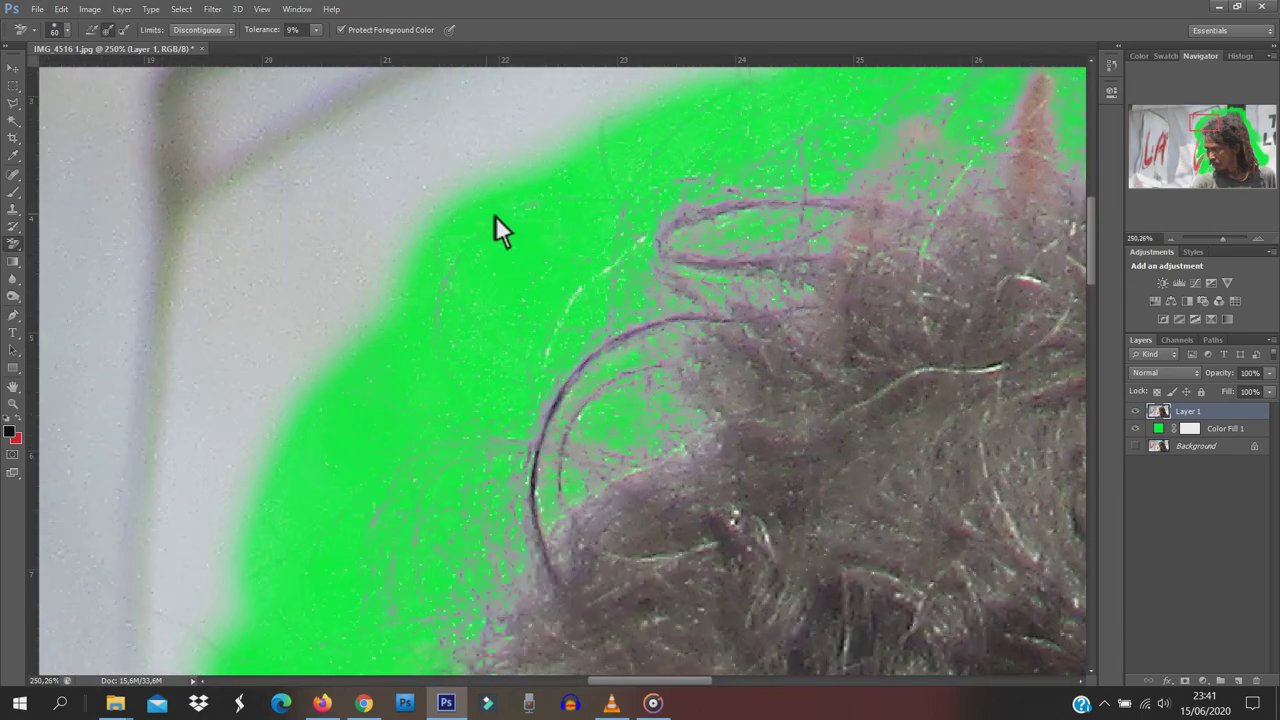
scroll(750, 250, up, 2)
scroll(863, 232, down, 4)
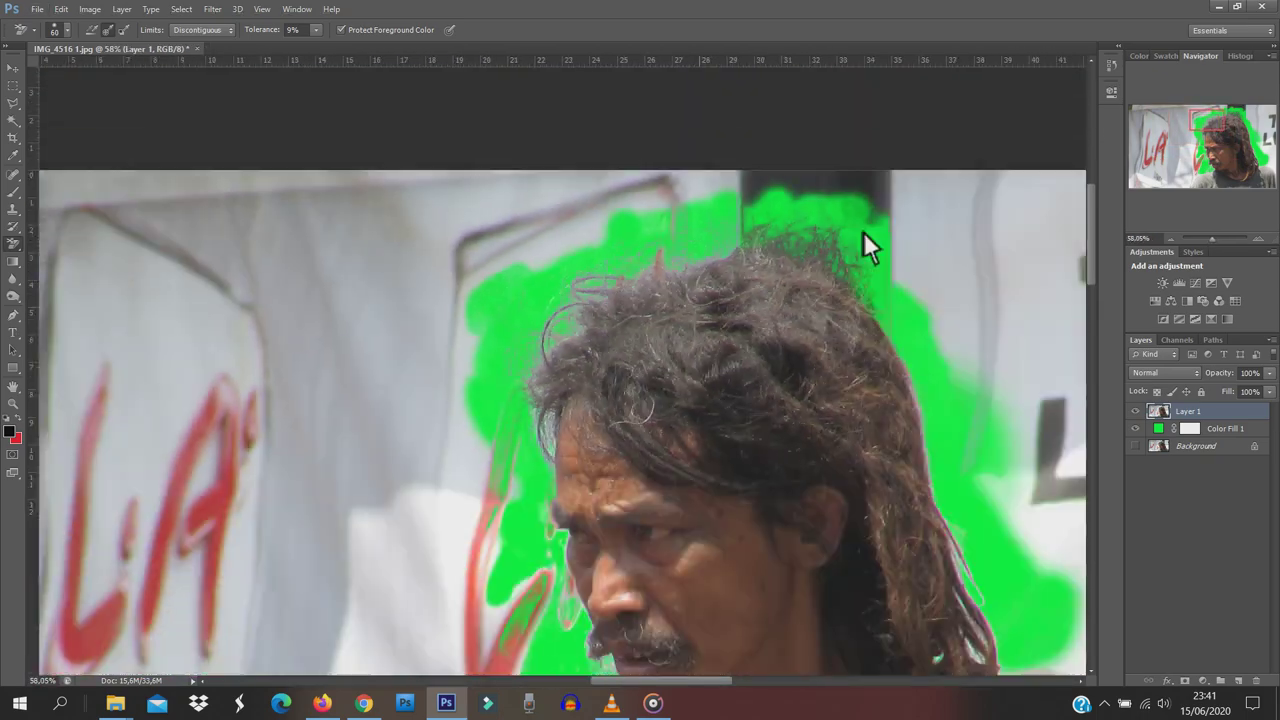
scroll(617, 183, up, 4)
scroll(933, 218, down, 4)
scroll(917, 391, up, 4)
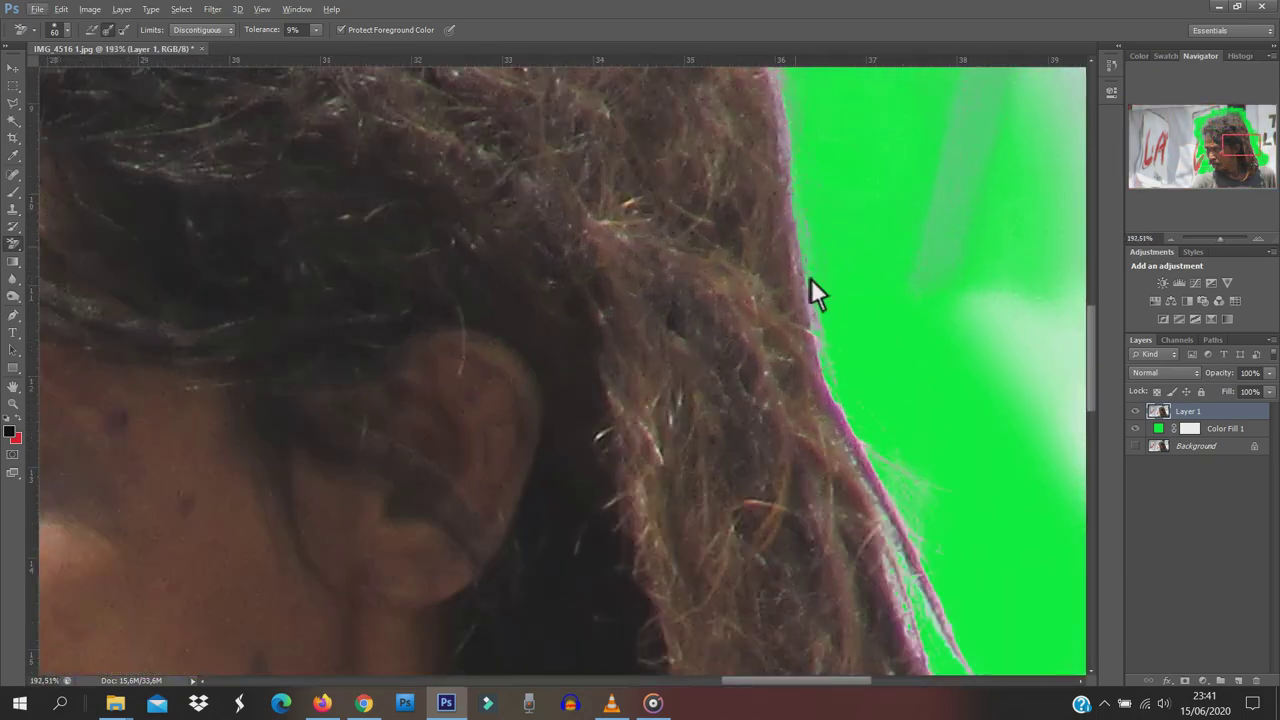
scroll(902, 505, down, 3)
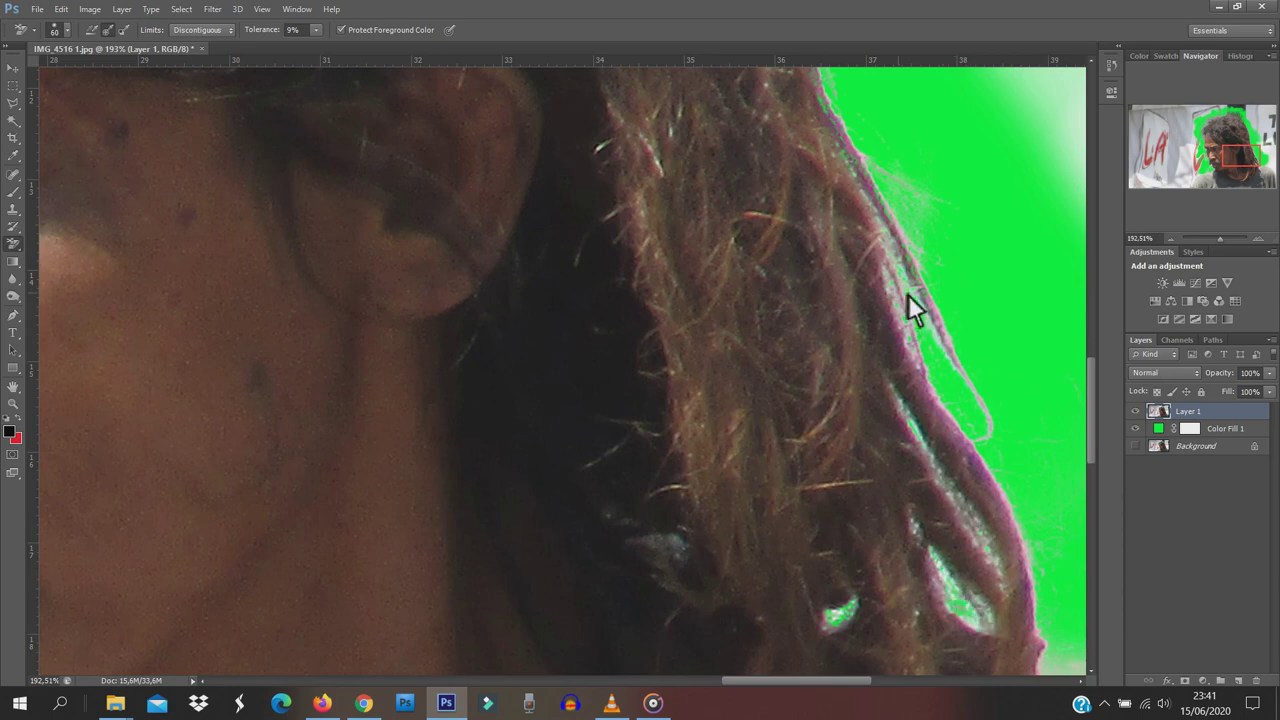
scroll(954, 313, down, 3)
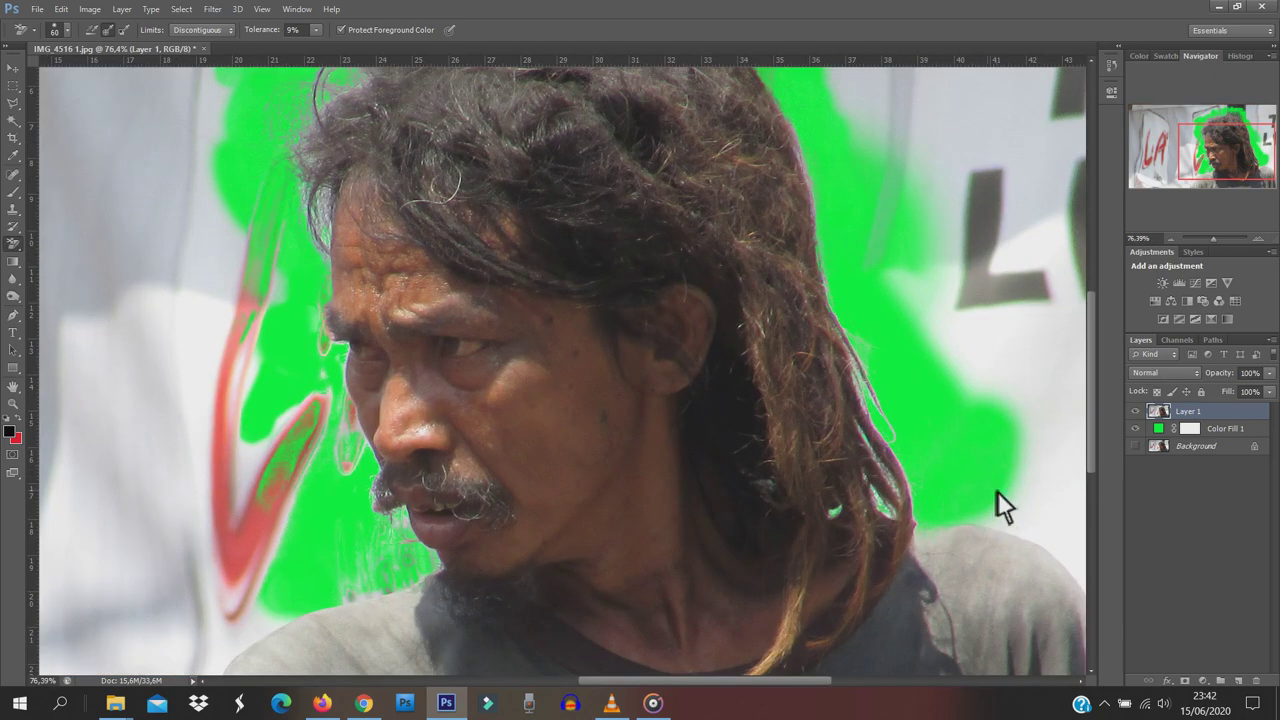
scroll(995, 484, down, 2)
scroll(995, 484, down, 1)
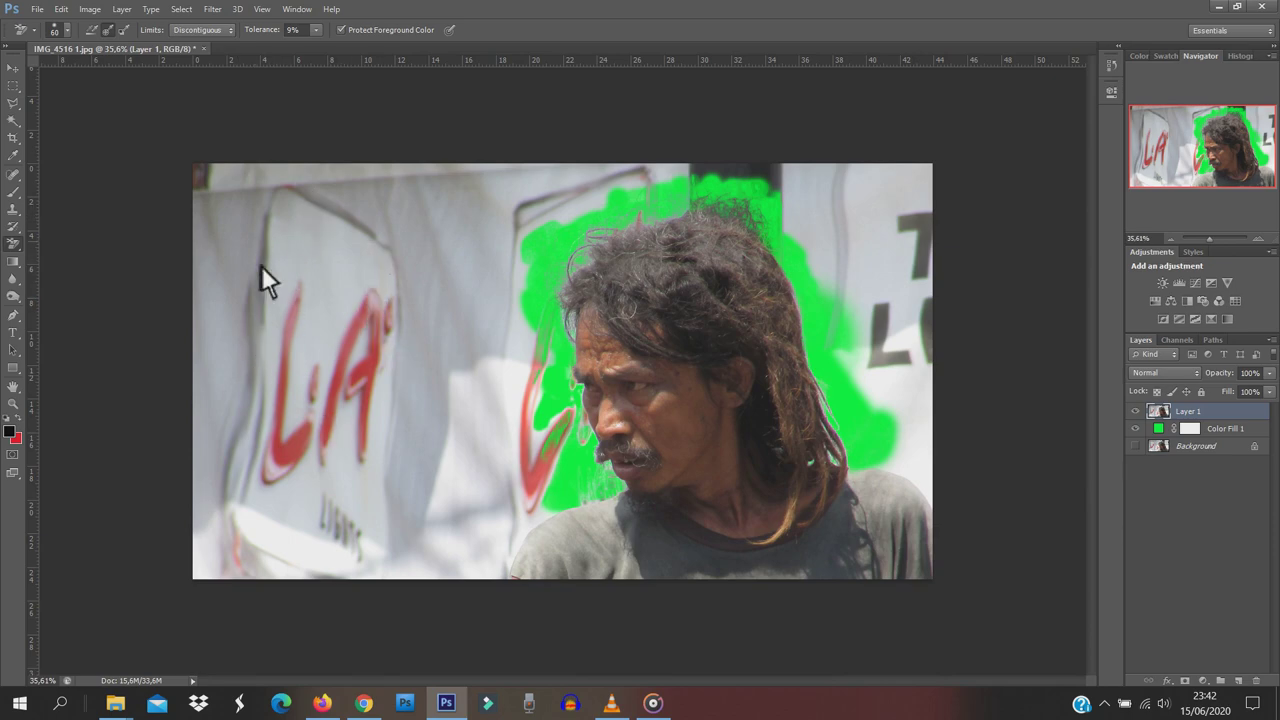
Switch to the plain Eraser Tool with a large brush and wipe away the remaining backdrop.
right_click(26, 248)
click(80, 241)
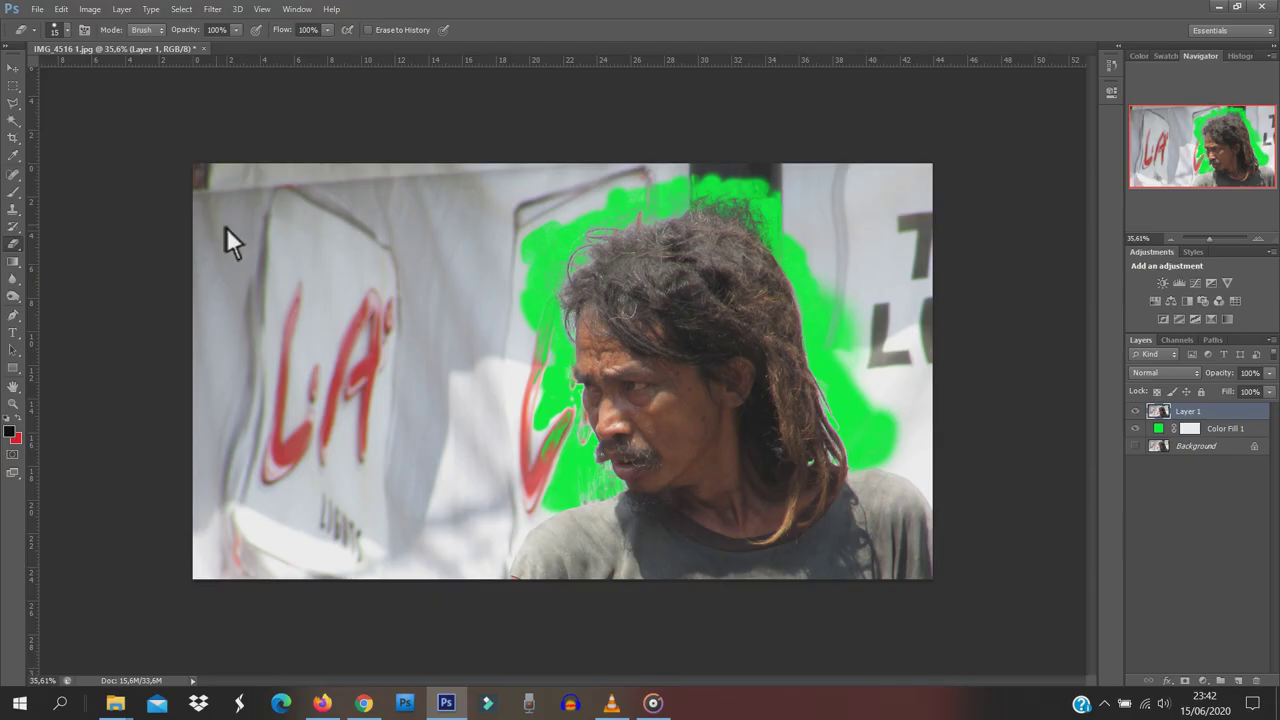
key(bracketright)
key(bracketright)
key(bracketright)
mouse_move(233, 195)
mouse_down()
mouse_move(373, 192)
mouse_move(431, 529)
mouse_move(301, 517)
mouse_move(503, 395)
mouse_move(515, 460)
mouse_move(633, 155)
mouse_move(712, 141)
mouse_move(808, 212)
mouse_move(894, 445)
mouse_move(931, 422)
mouse_move(934, 325)
mouse_up()
key(bracketleft)
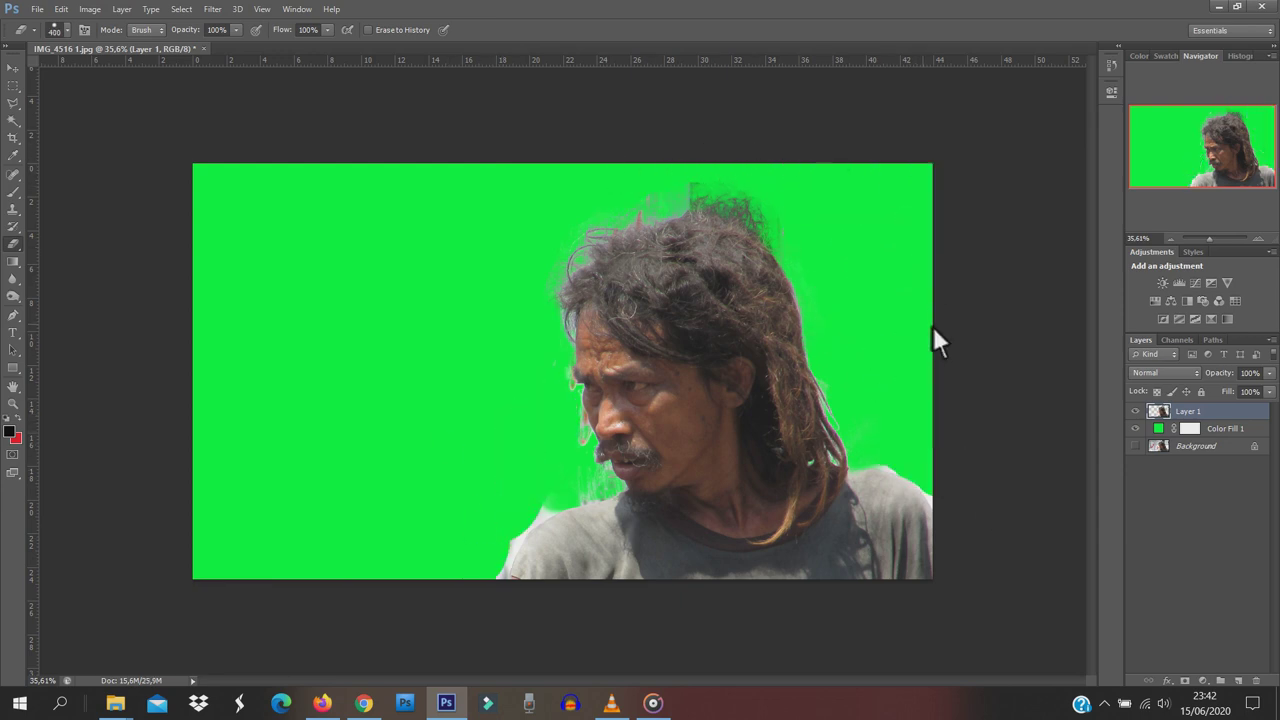
scroll(933, 327, up, 3)
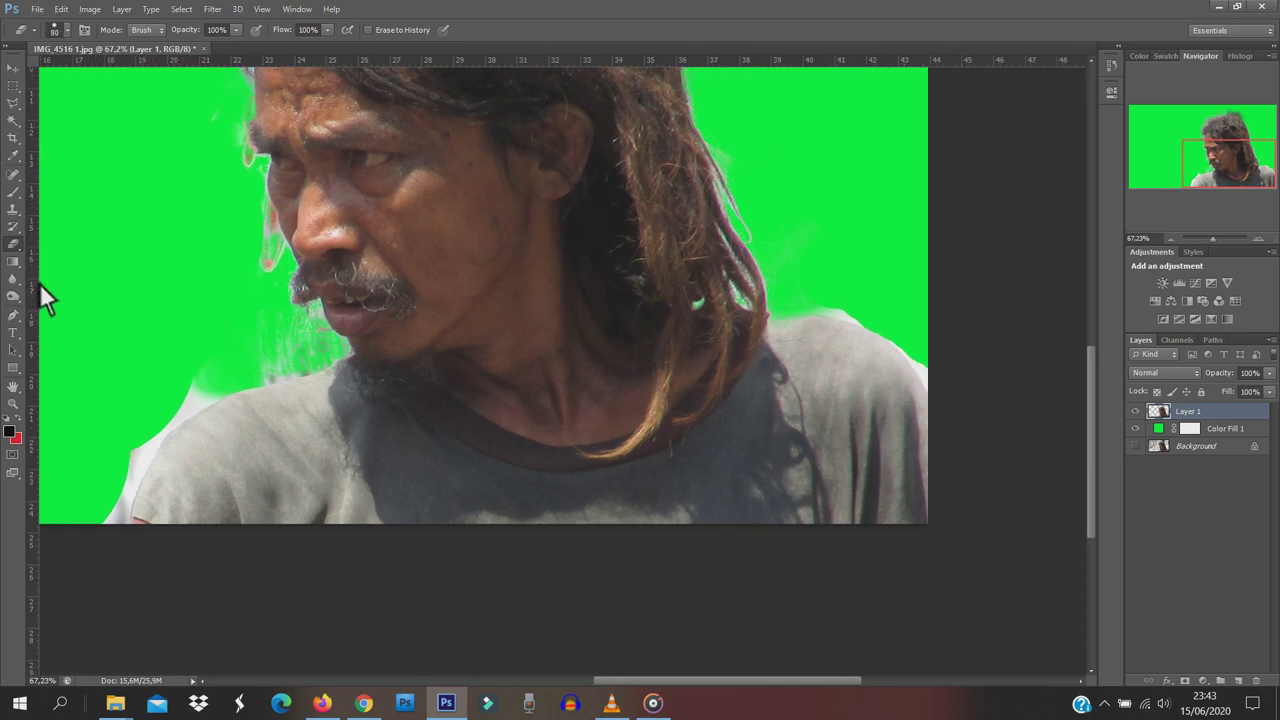
Clean the fringe along both shoulders with an enlarged Background Eraser brush.
key(shift+e)
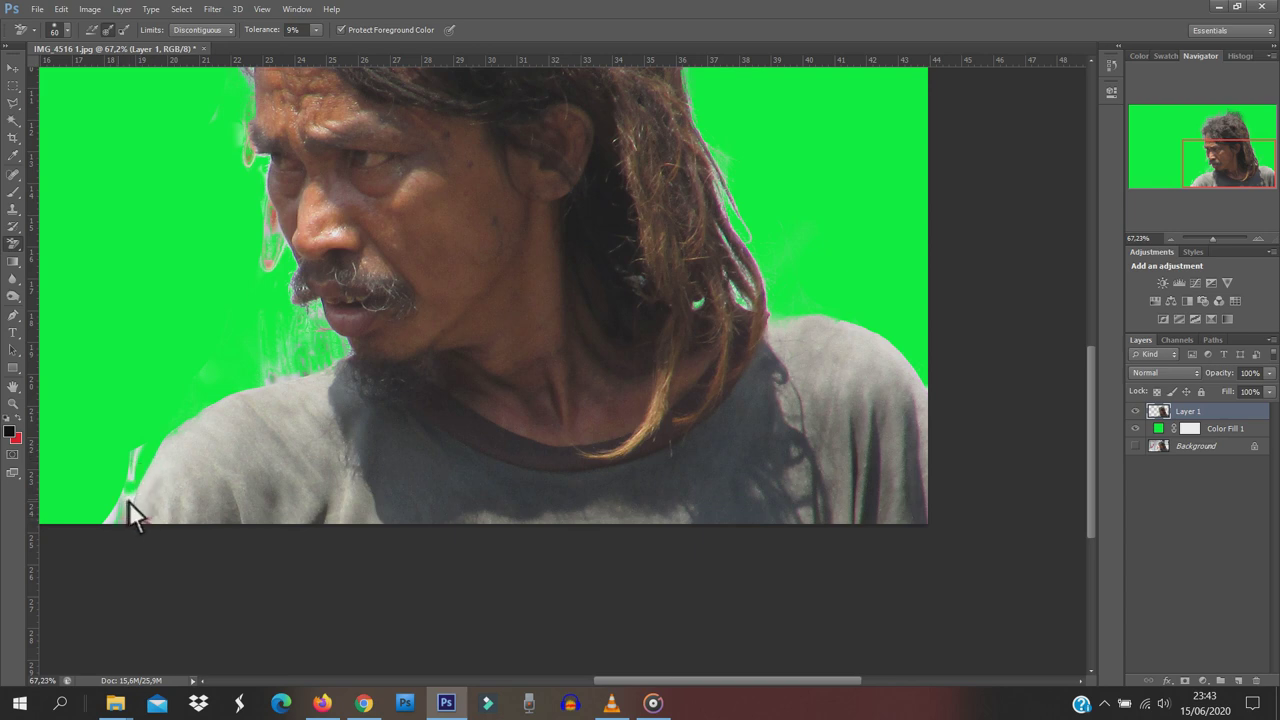
key(bracketright)
key(bracketright)
drag(122, 520, 160, 450)
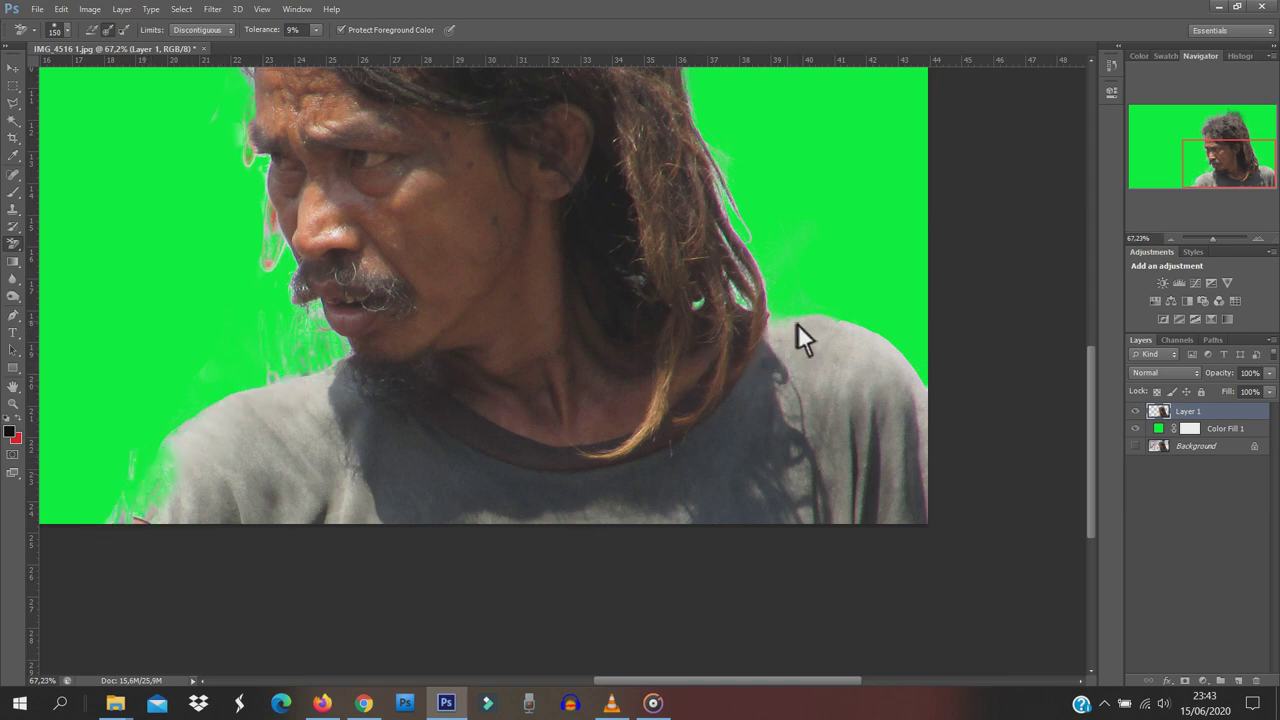
drag(797, 324, 921, 369)
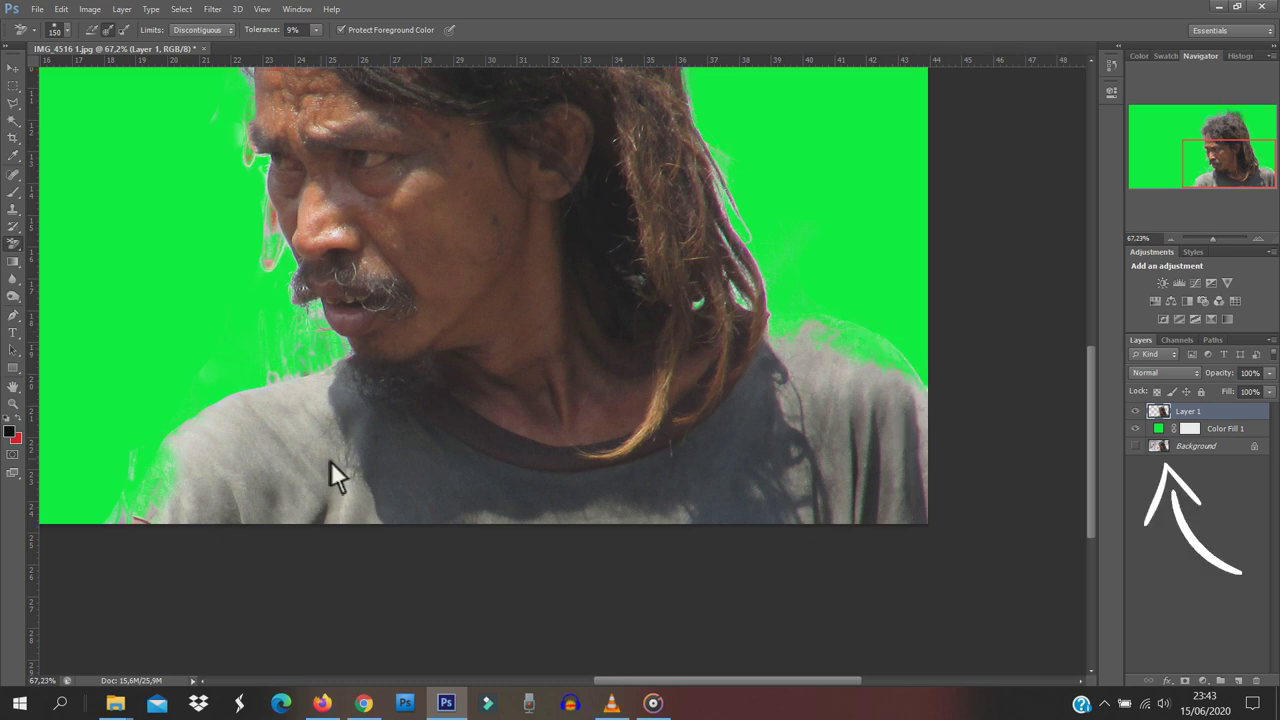
drag(131, 517, 143, 413)
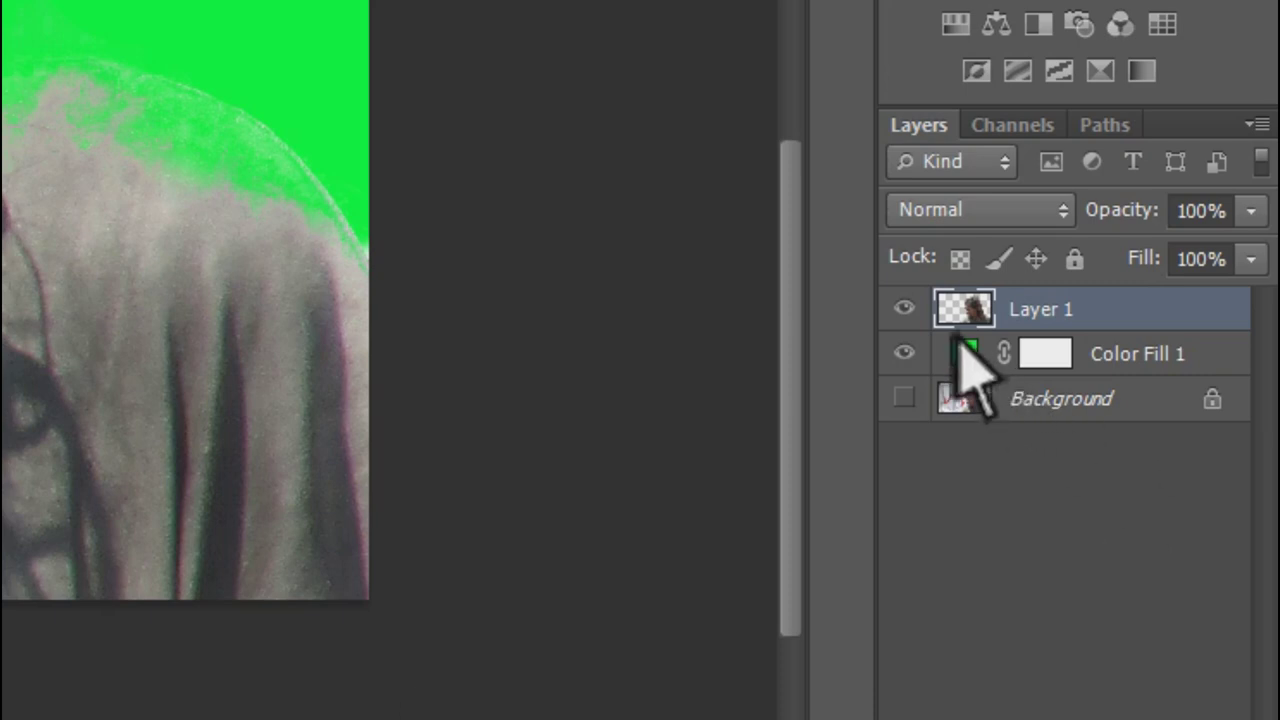
Hide Layer 1 and Color Fill 1, and show the original Background layer.
click(905, 311)
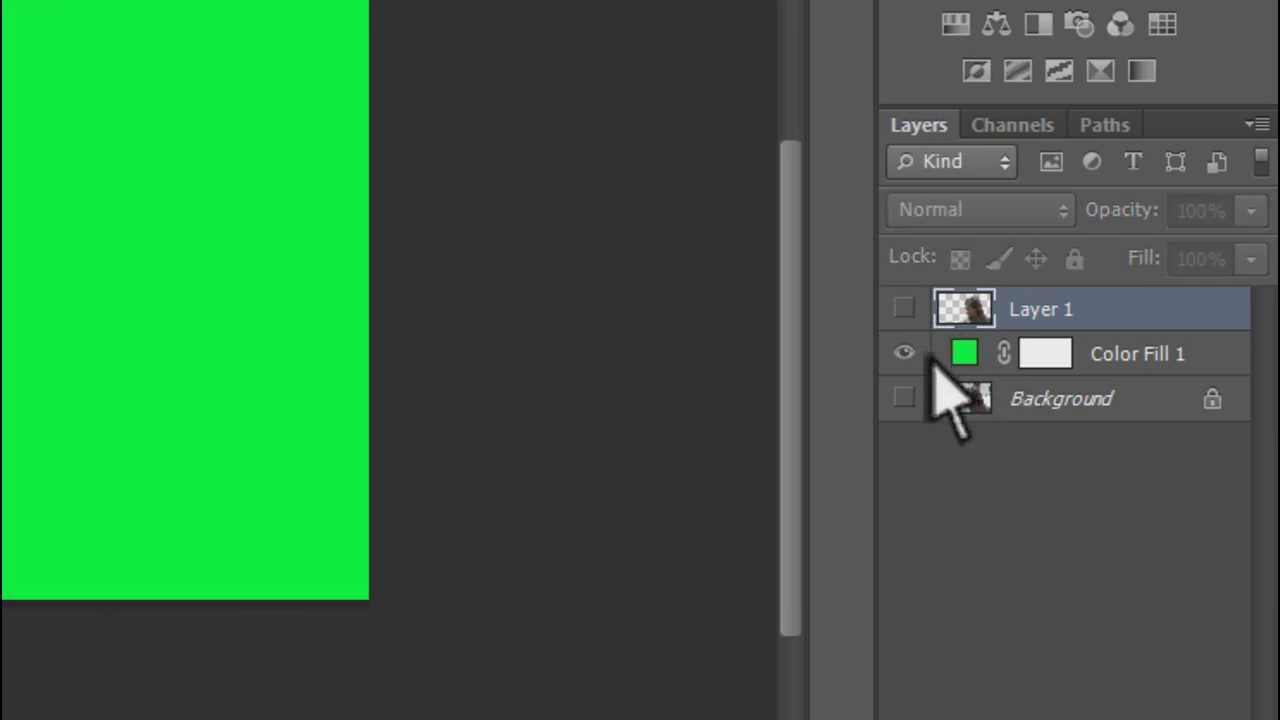
click(904, 353)
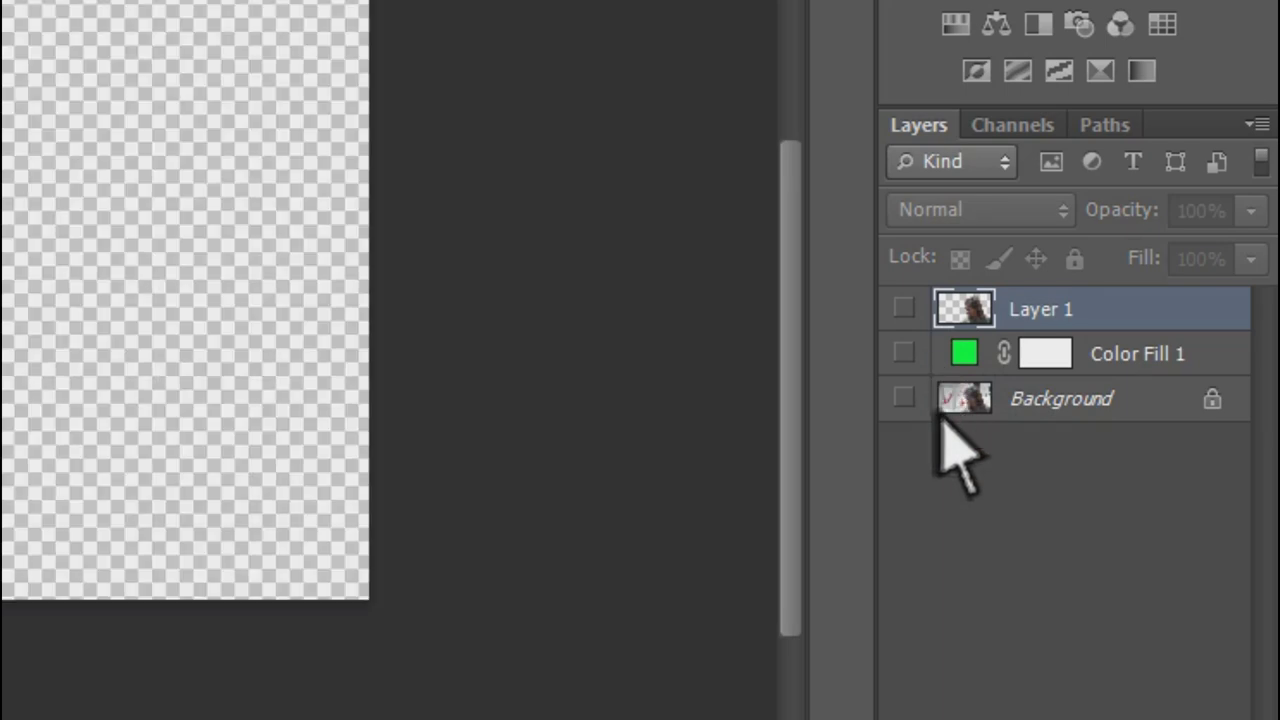
click(904, 398)
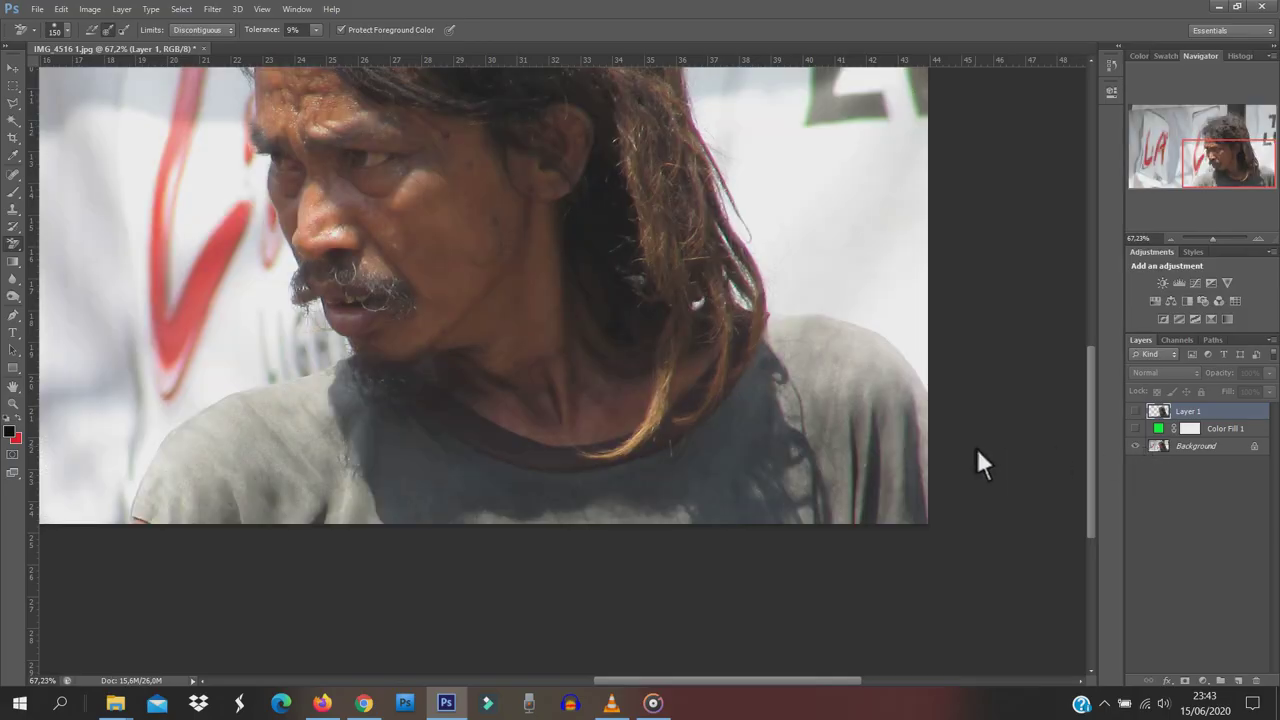
scroll(950, 436, down, 1)
scroll(942, 432, down, 1)
scroll(860, 380, down, 1)
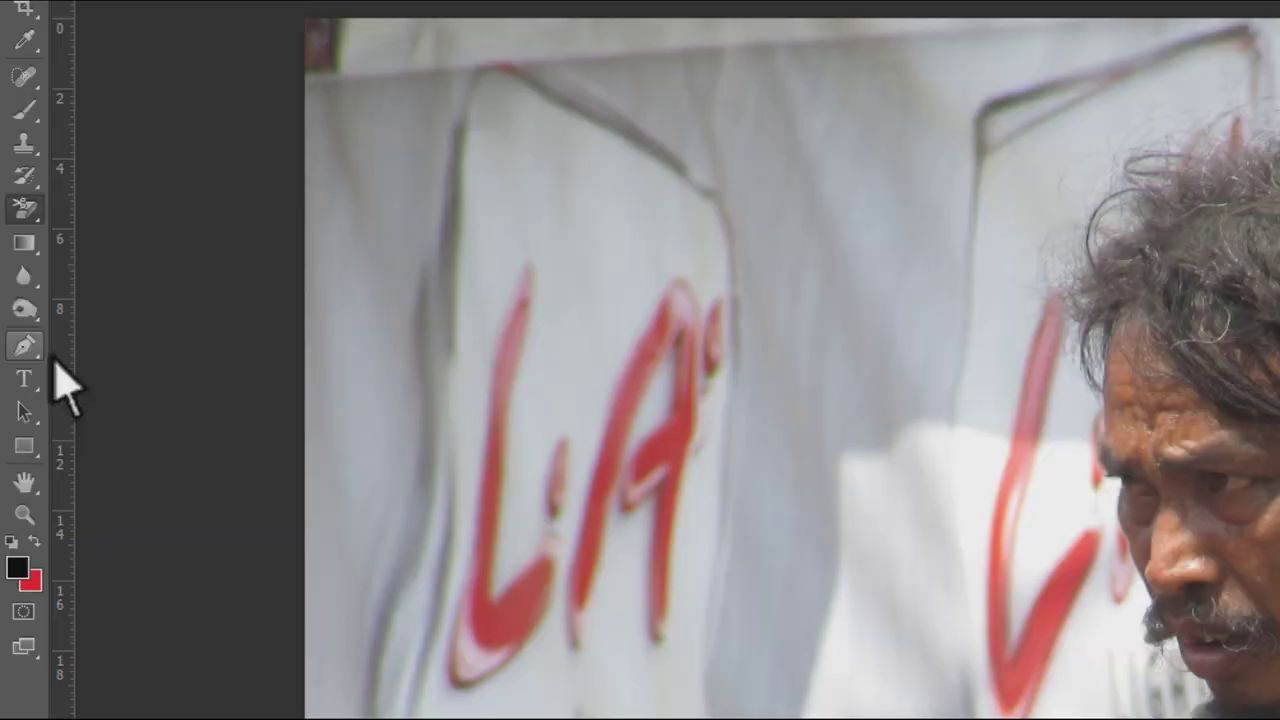
Choose the standard Pen tool and make the Background photo layer active.
click(22, 320)
right_click(27, 325)
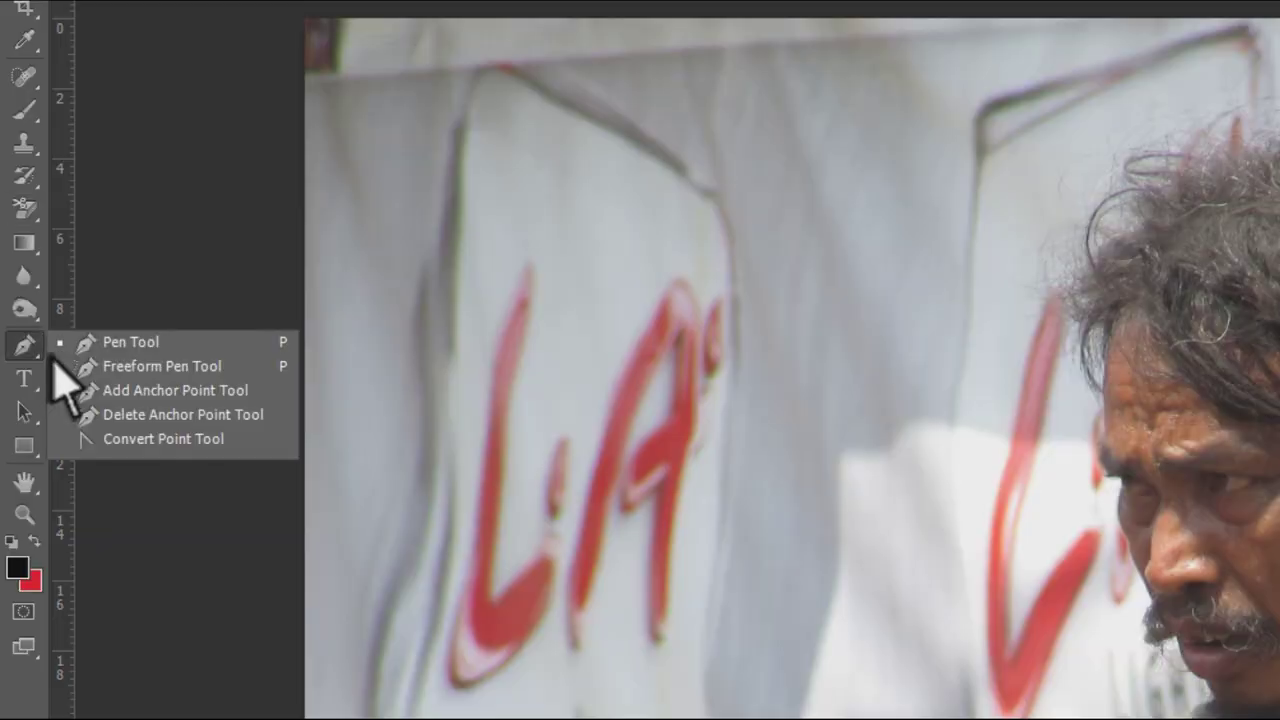
click(130, 345)
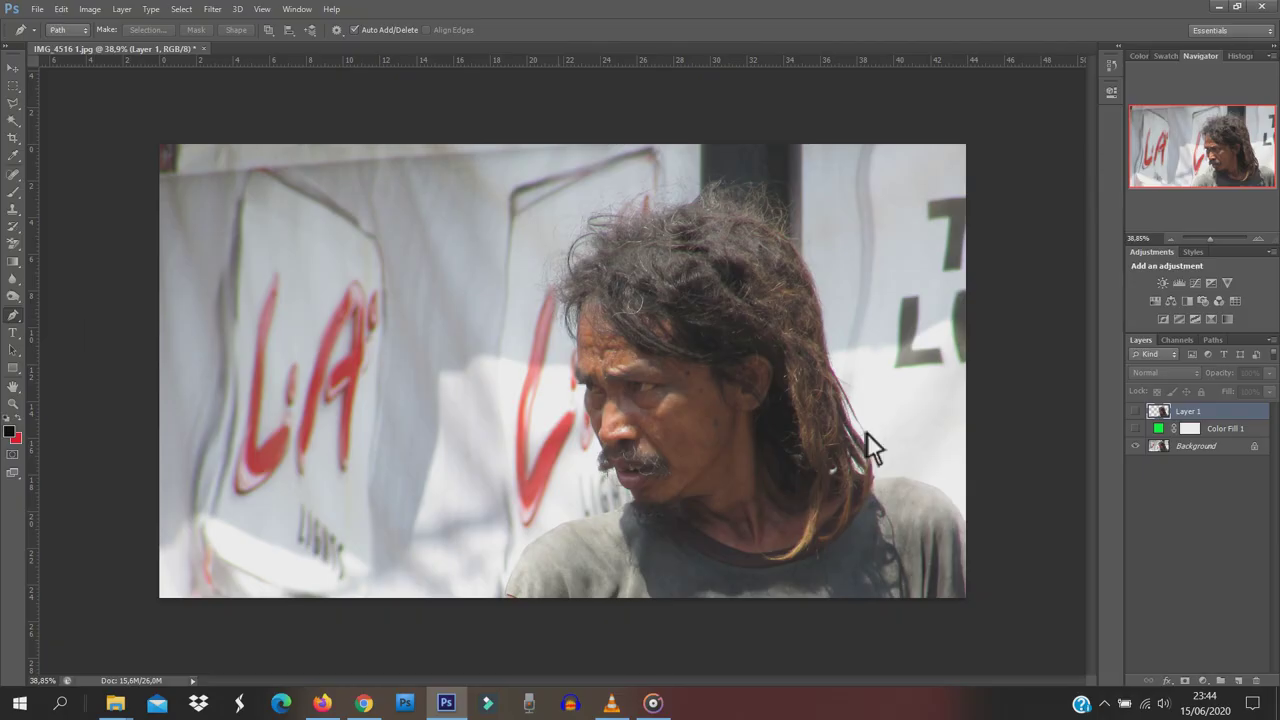
click(1197, 448)
scroll(523, 612, up, 1)
scroll(523, 612, up, 2)
scroll(523, 608, up, 2)
scroll(523, 612, down, 3)
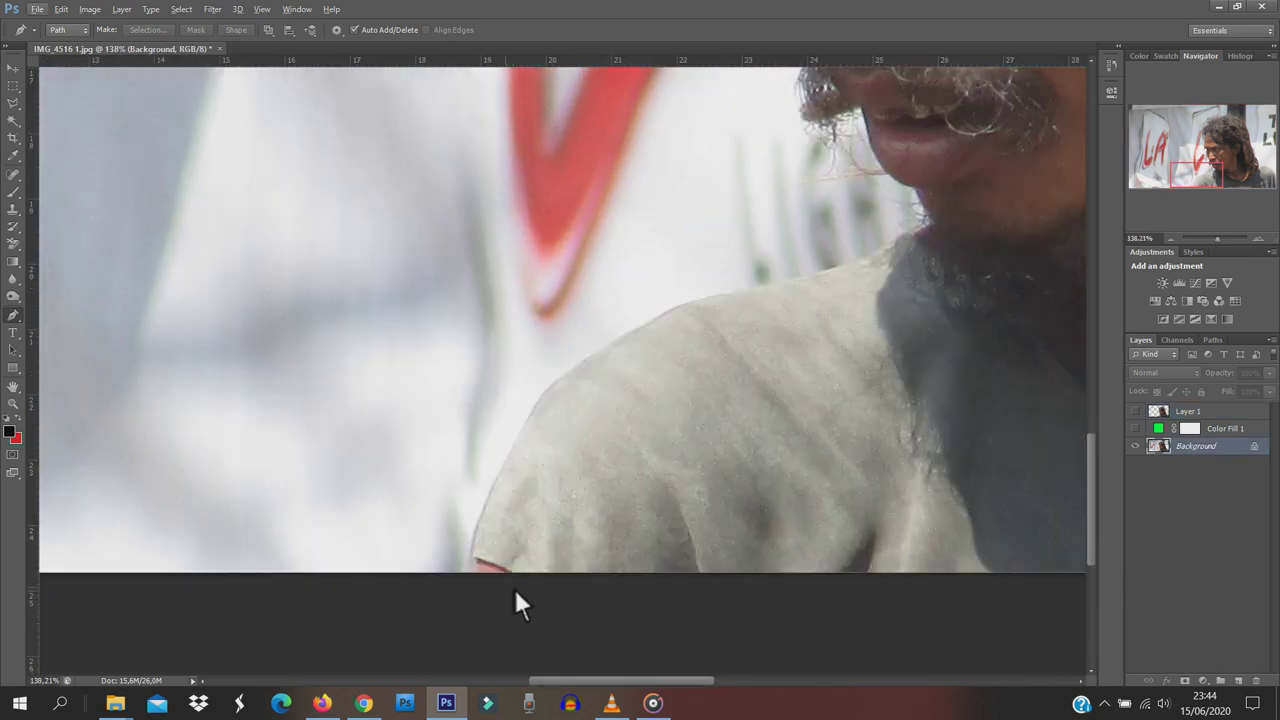
scroll(513, 592, down, 1)
Trace a pen path from the shirt's bottom up and across the man's shoulders.
click(474, 562)
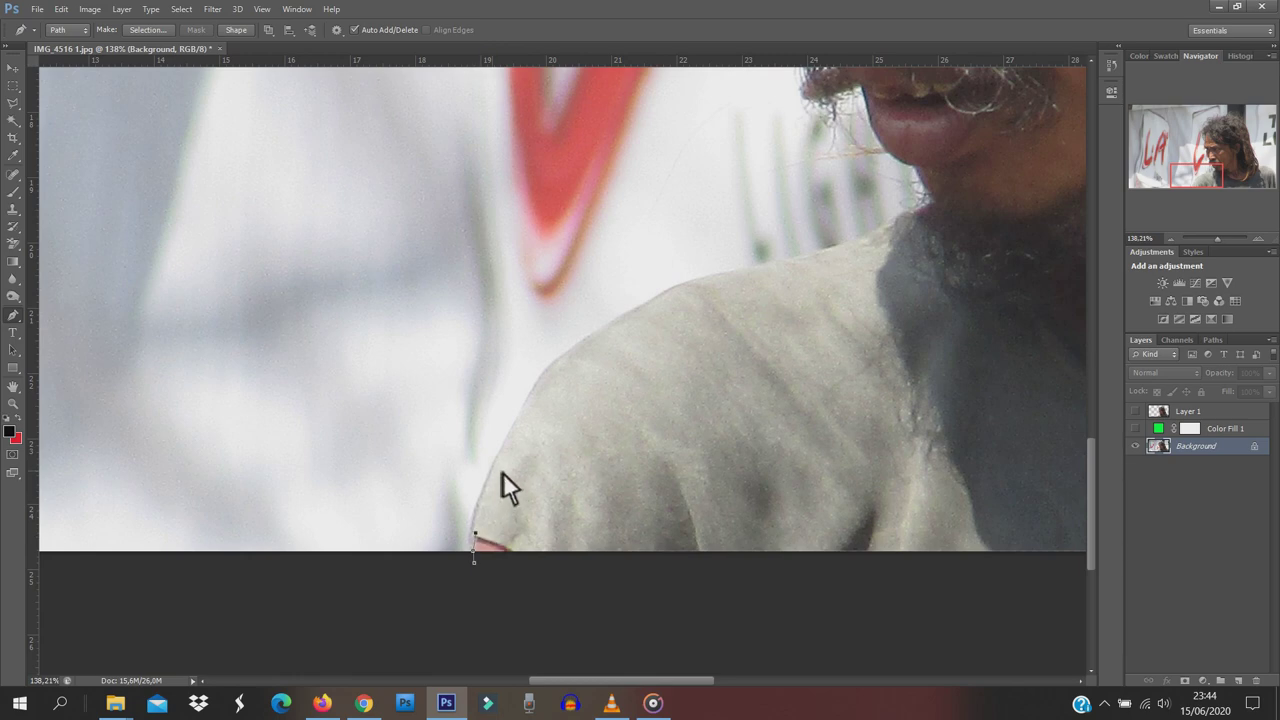
drag(503, 473, 527, 416)
drag(555, 358, 559, 354)
drag(619, 320, 700, 286)
scroll(918, 505, down, 5)
scroll(918, 505, up, 5)
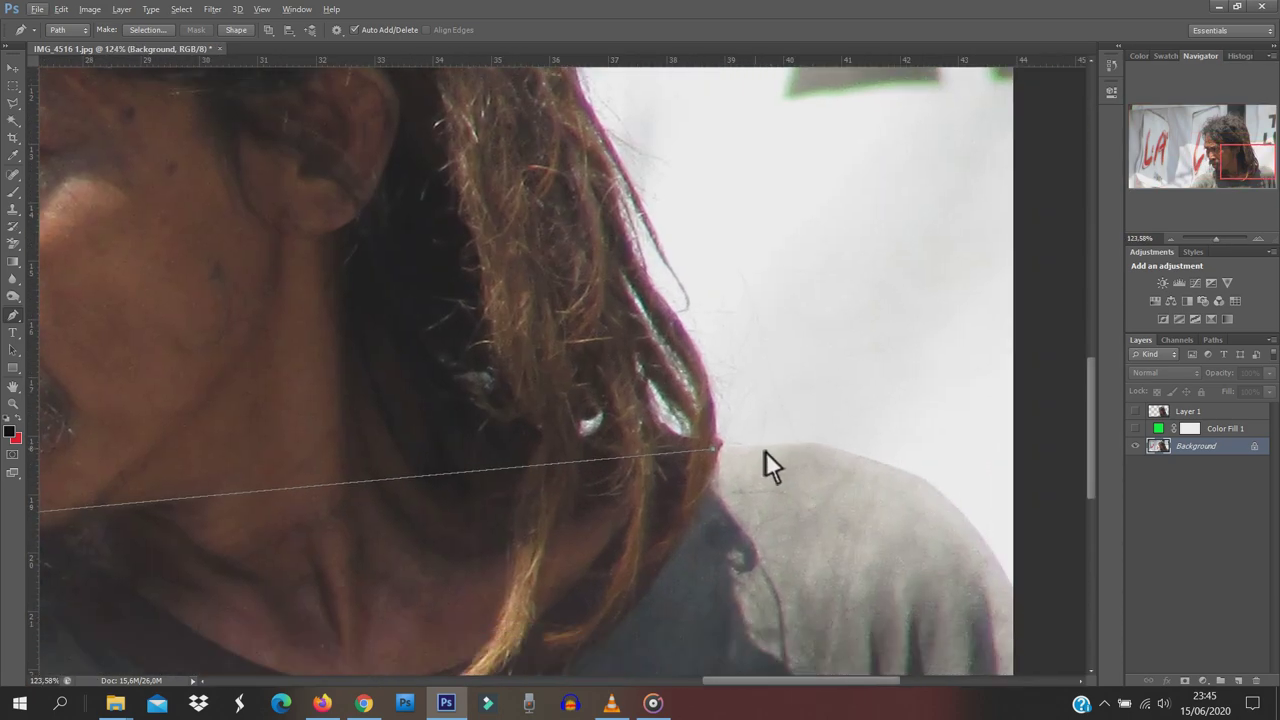
click(756, 448)
click(834, 452)
click(889, 466)
click(923, 477)
click(960, 516)
Close the path down past the right edge and back along the bottom.
scroll(1038, 613, down, 2)
scroll(858, 357, down, 1)
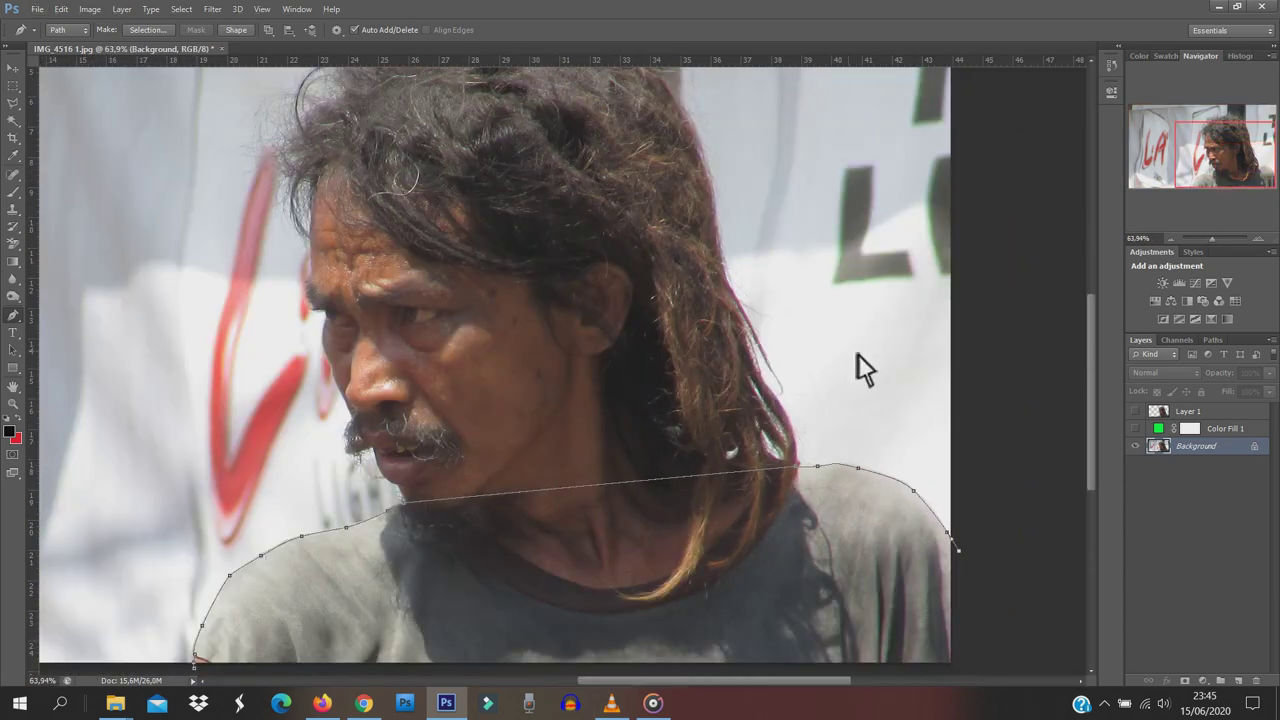
scroll(858, 357, down, 1)
scroll(985, 642, down, 1)
click(994, 632)
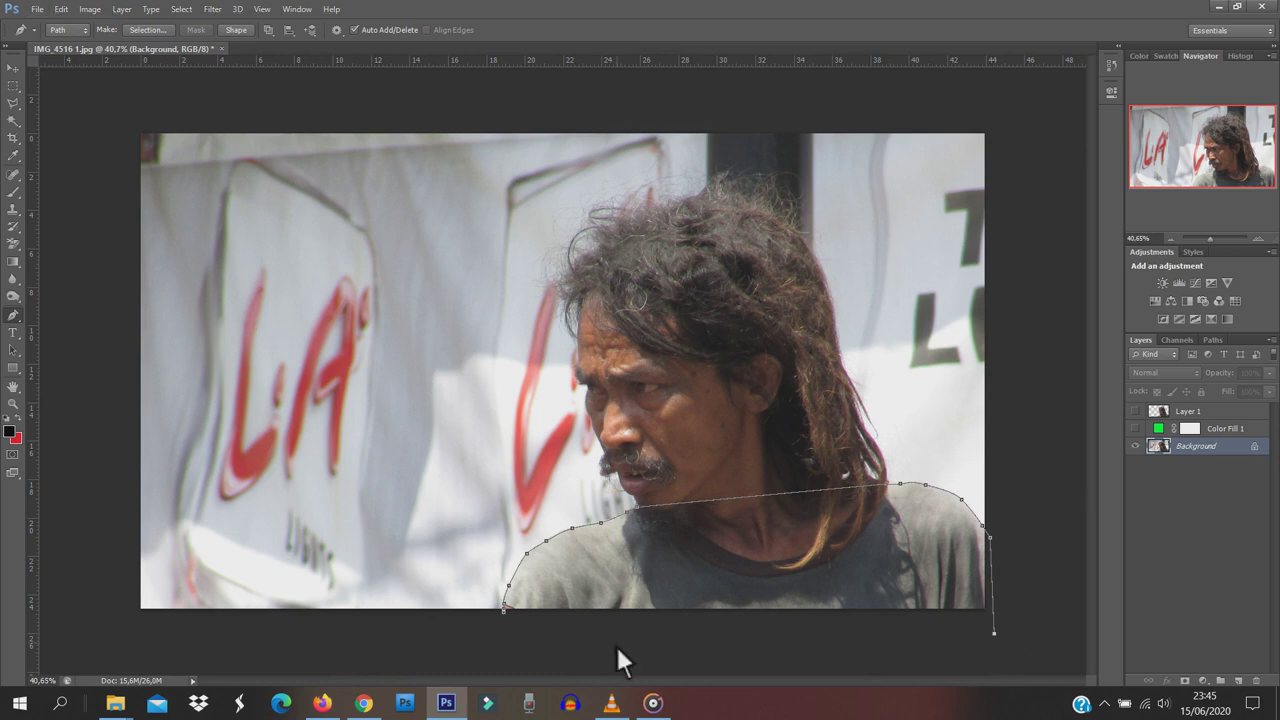
click(540, 640)
Turn the shoulder path into a selection with a 1-pixel feather radius.
right_click(631, 584)
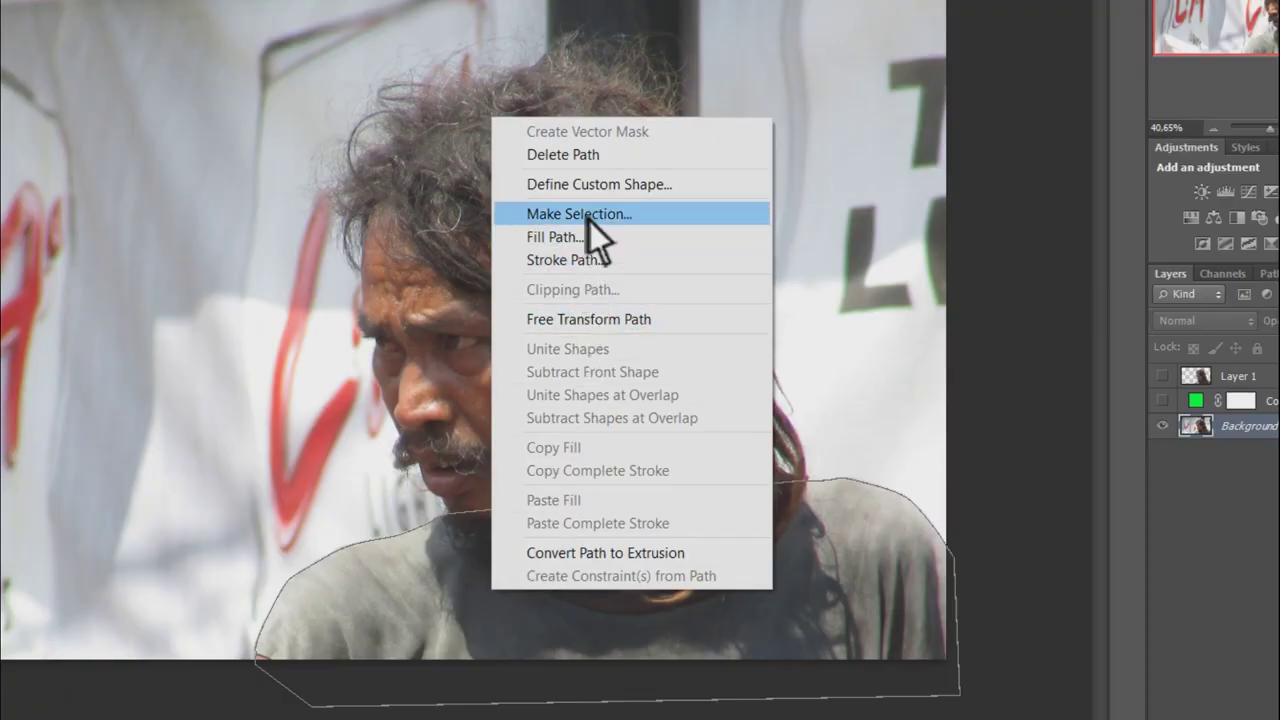
click(589, 216)
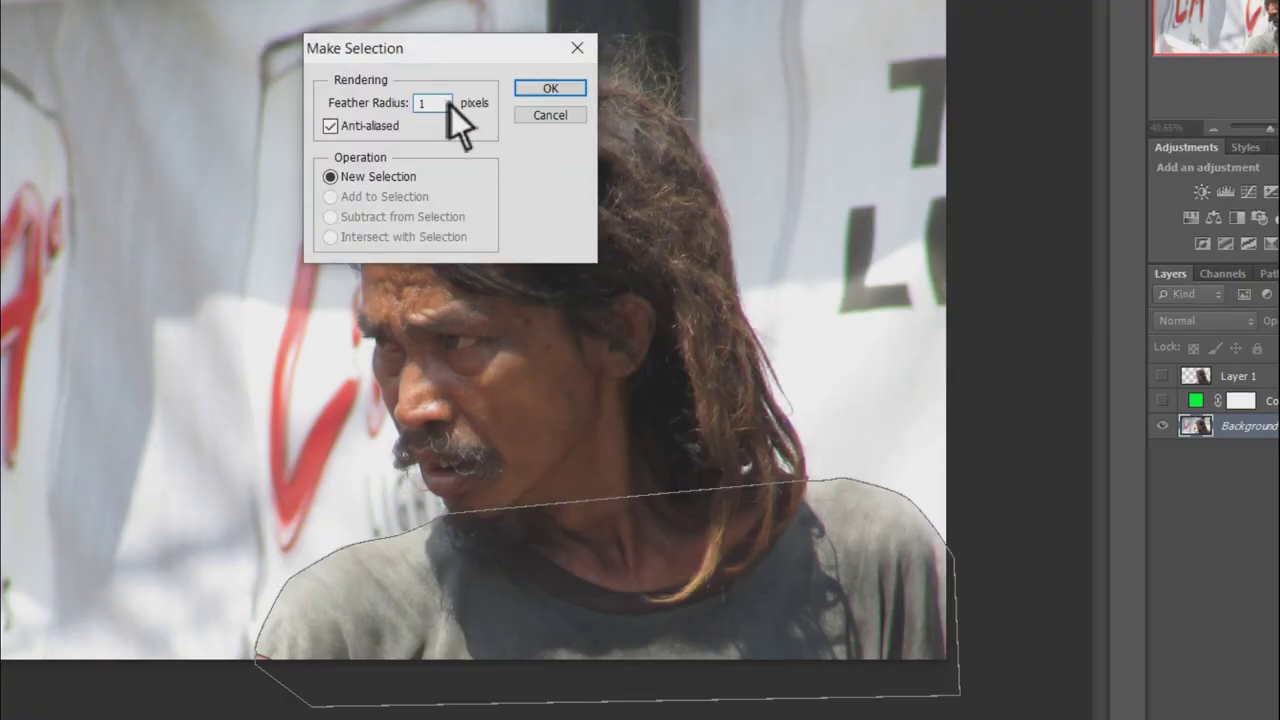
click(563, 90)
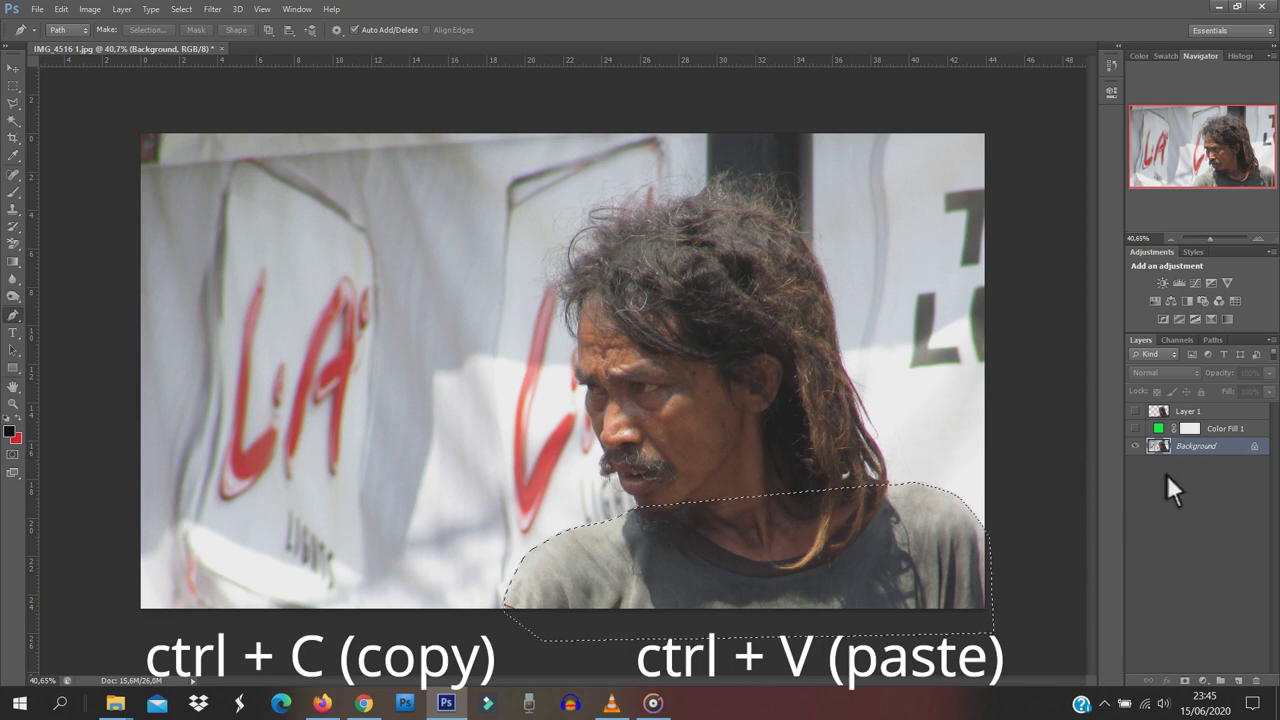
click(15, 68)
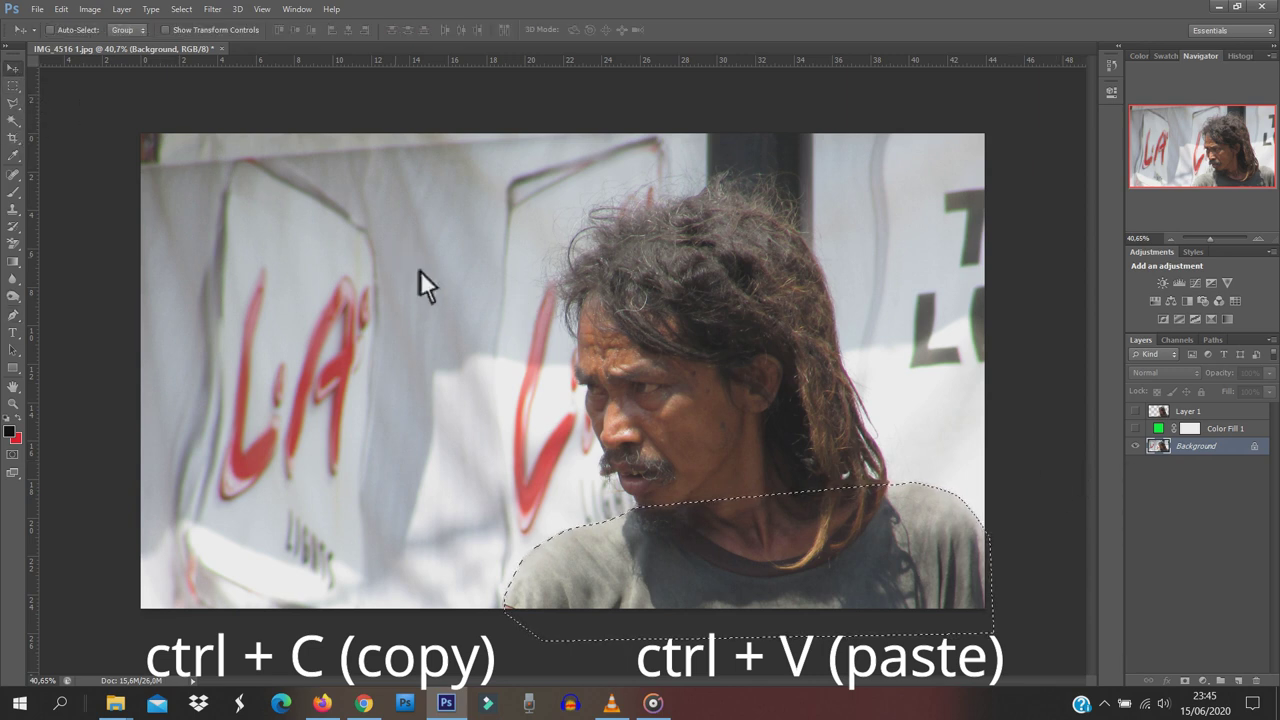
click(14, 315)
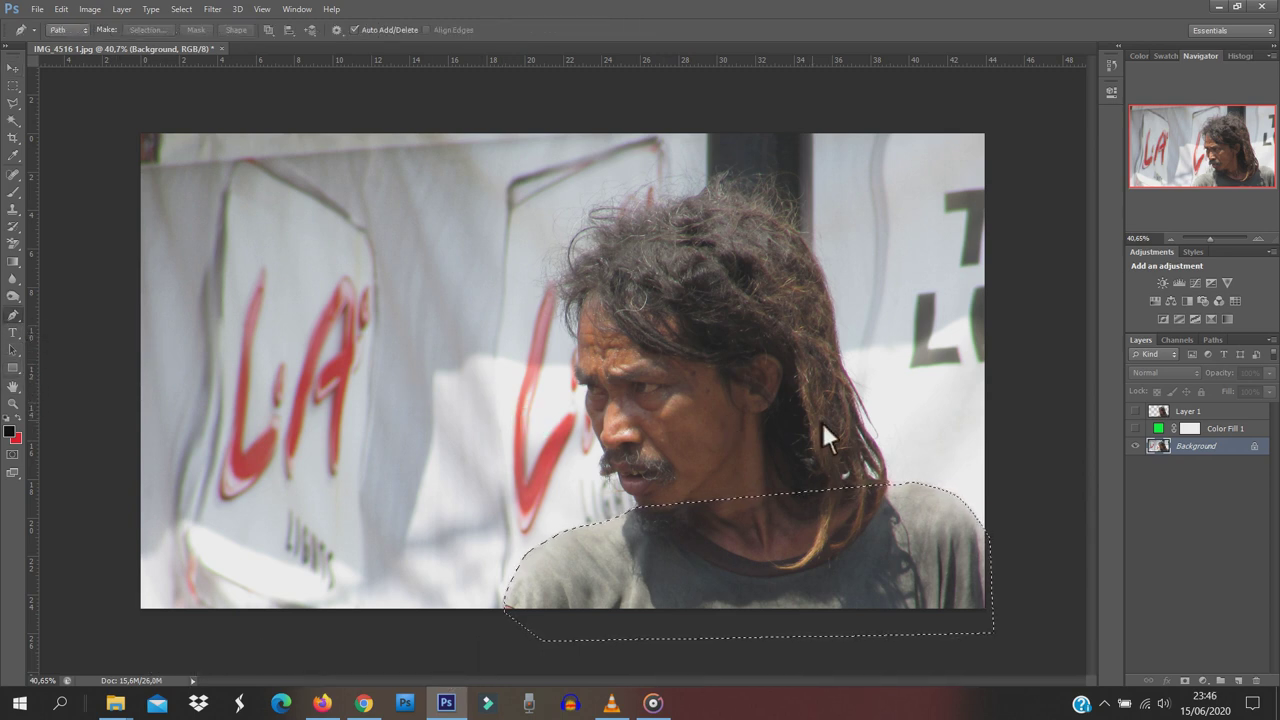
Copy the selected torso to Layer 2 and move it to the top of the stack.
key(ctrl+j)
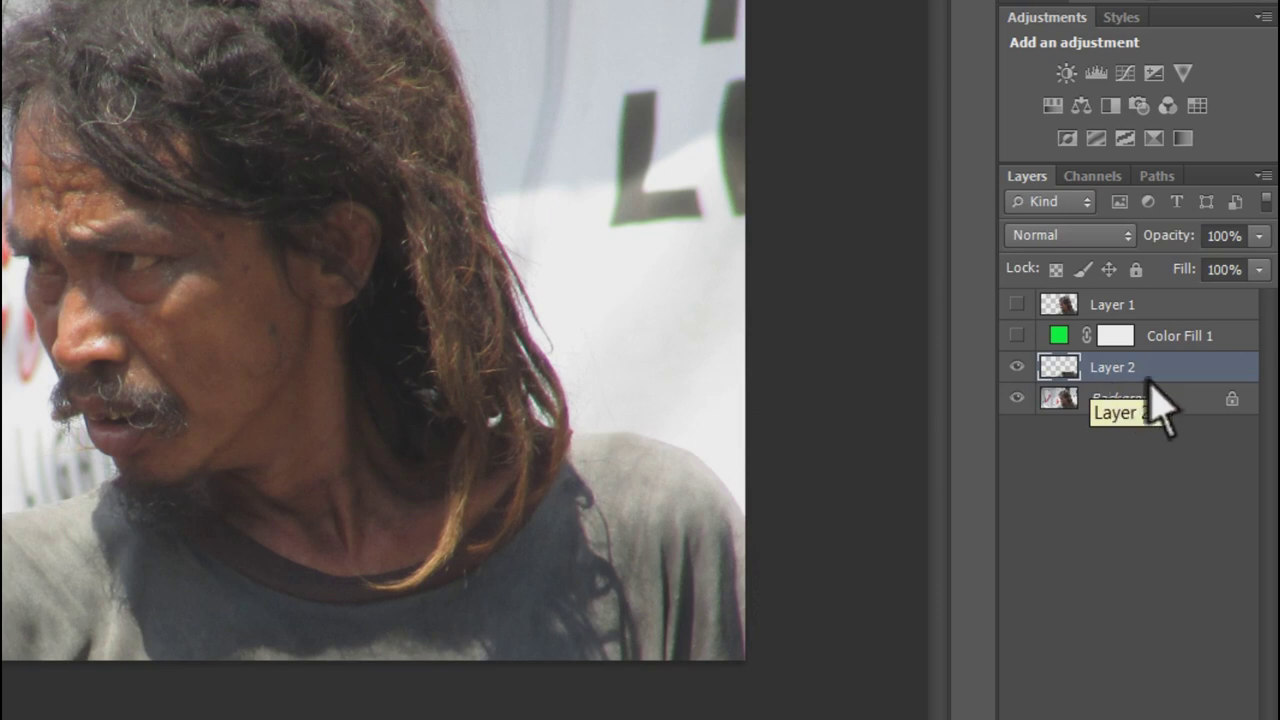
drag(1146, 374, 1146, 308)
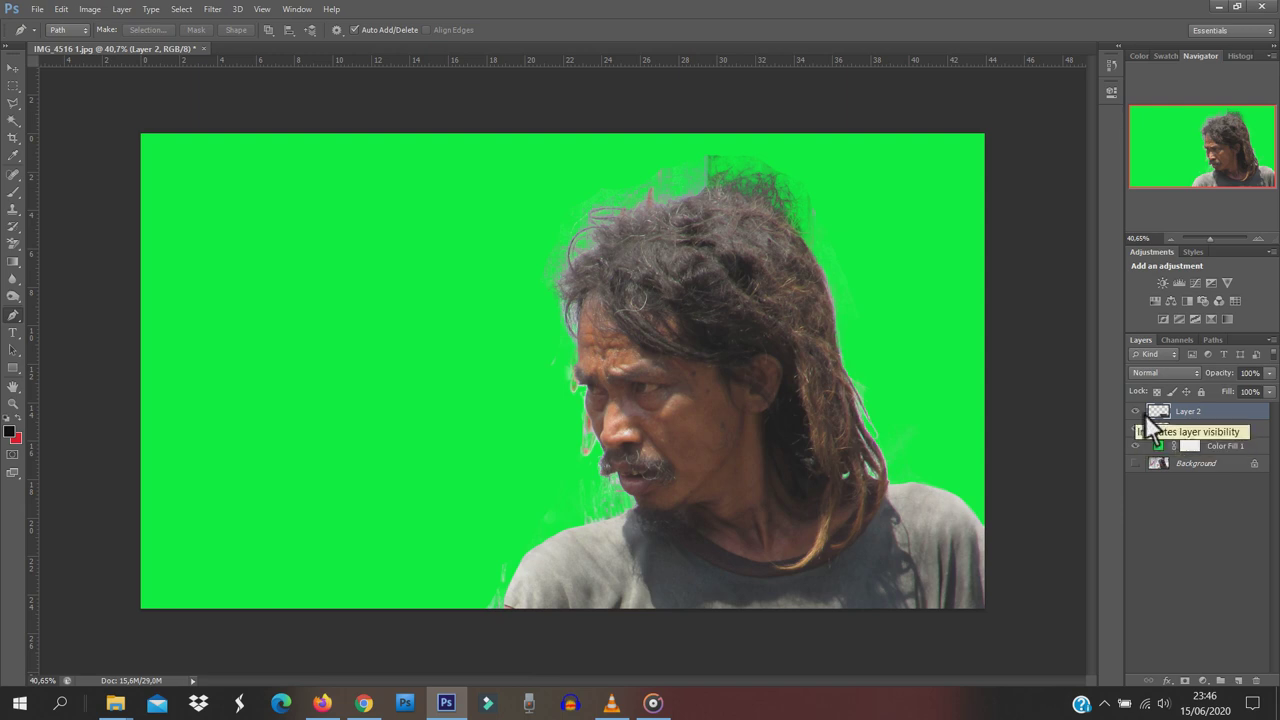
click(1136, 411)
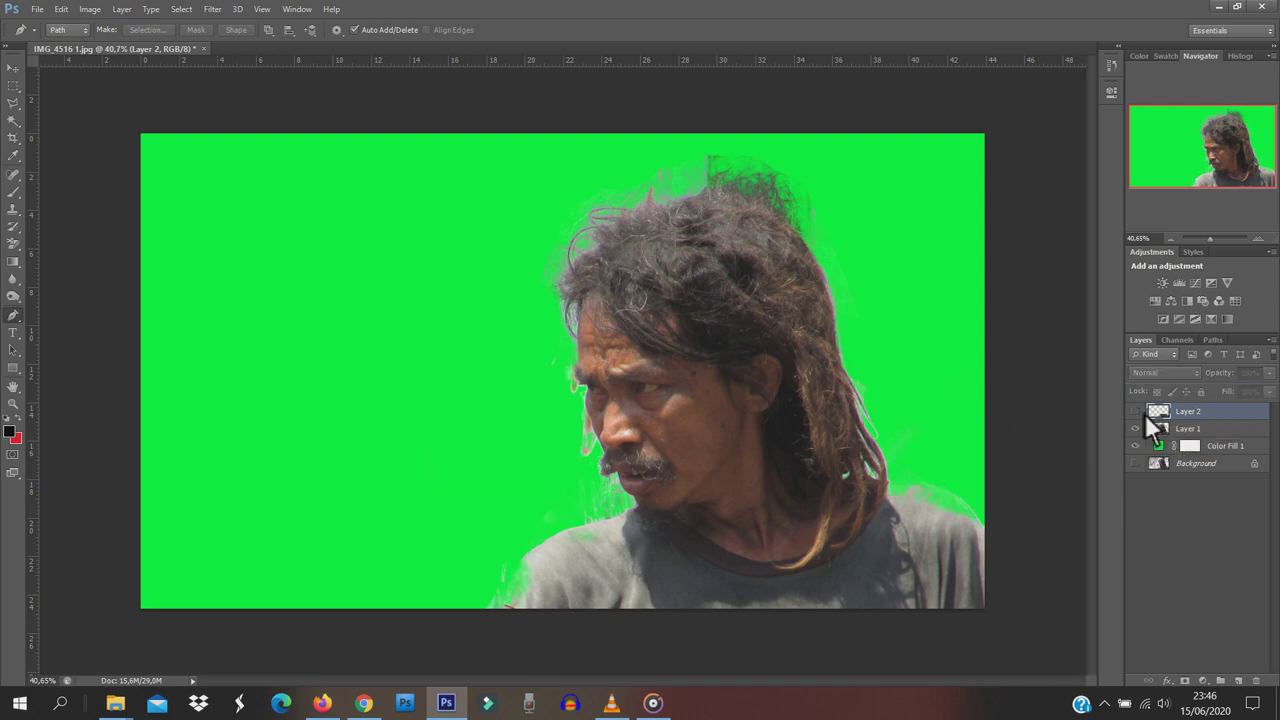
click(1137, 411)
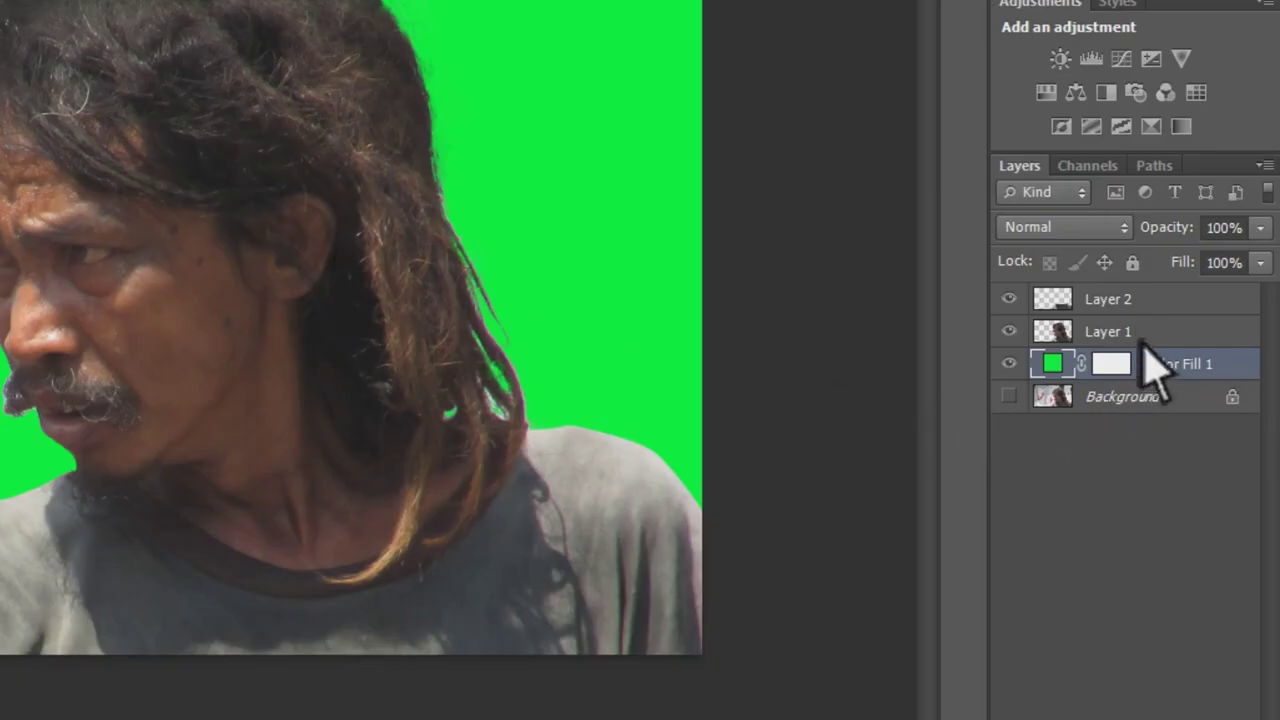
Merge Layer 2 down into Layer 1 and add a new empty Layer 2 beneath it.
click(1138, 309)
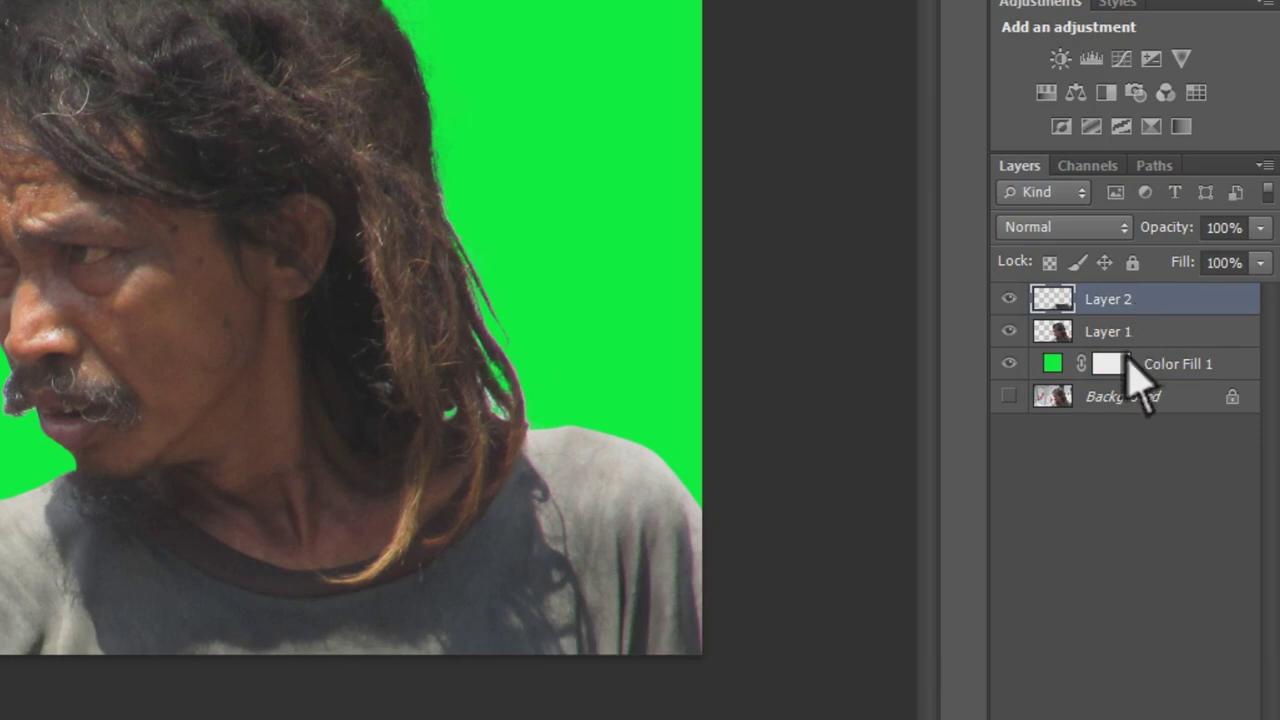
key(ctrl+e)
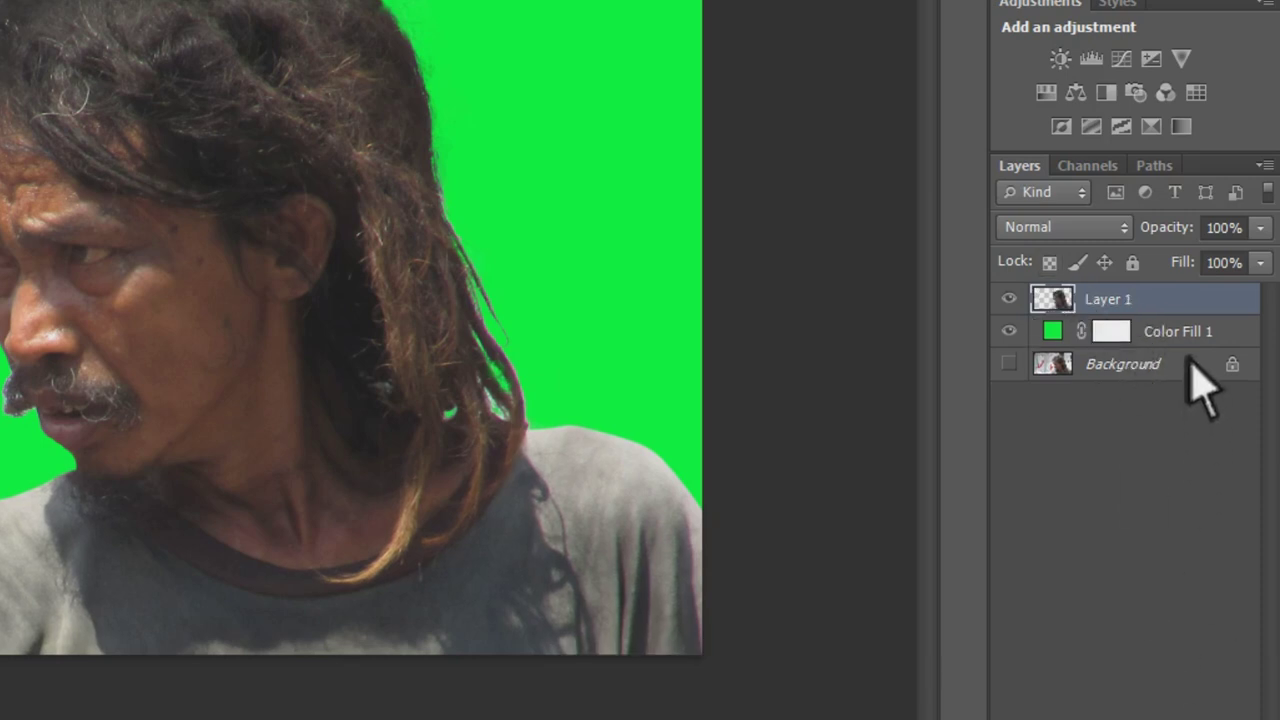
key(ctrl+shift+alt+n)
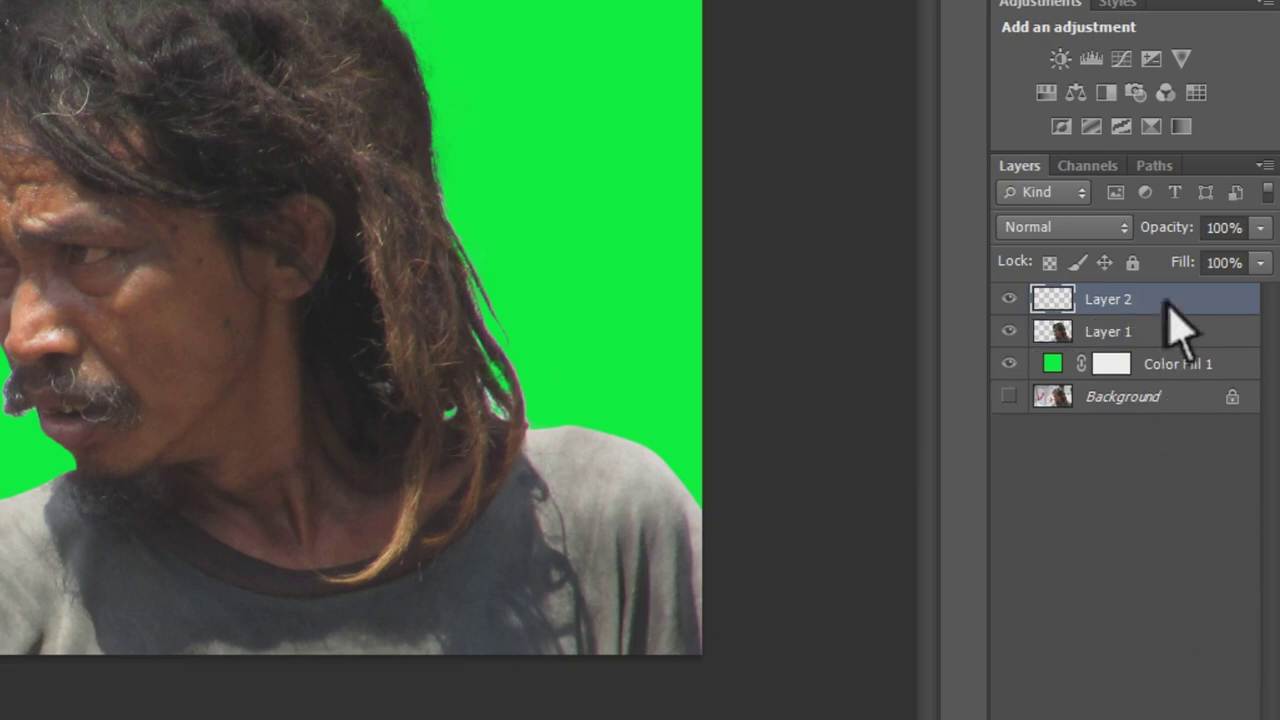
drag(1166, 299, 1171, 360)
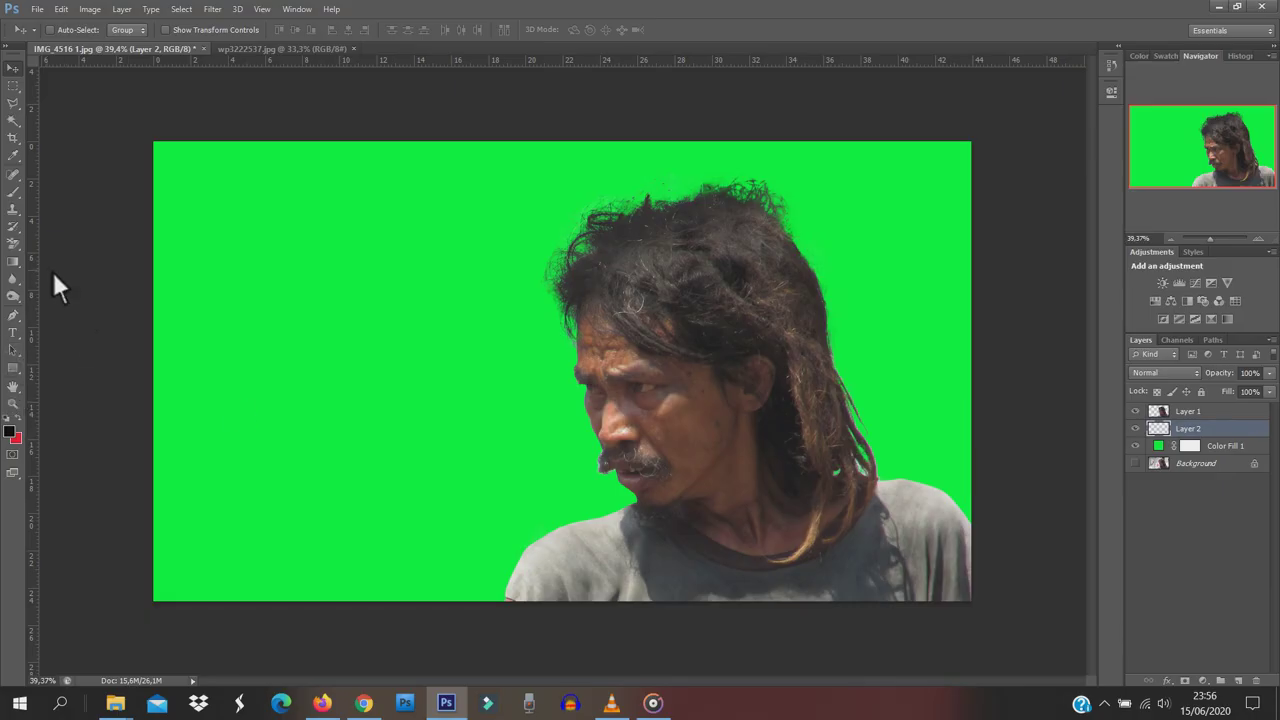
Drag an orange-yellow-orange gradient horizontally across the canvas on Layer 2.
click(22, 263)
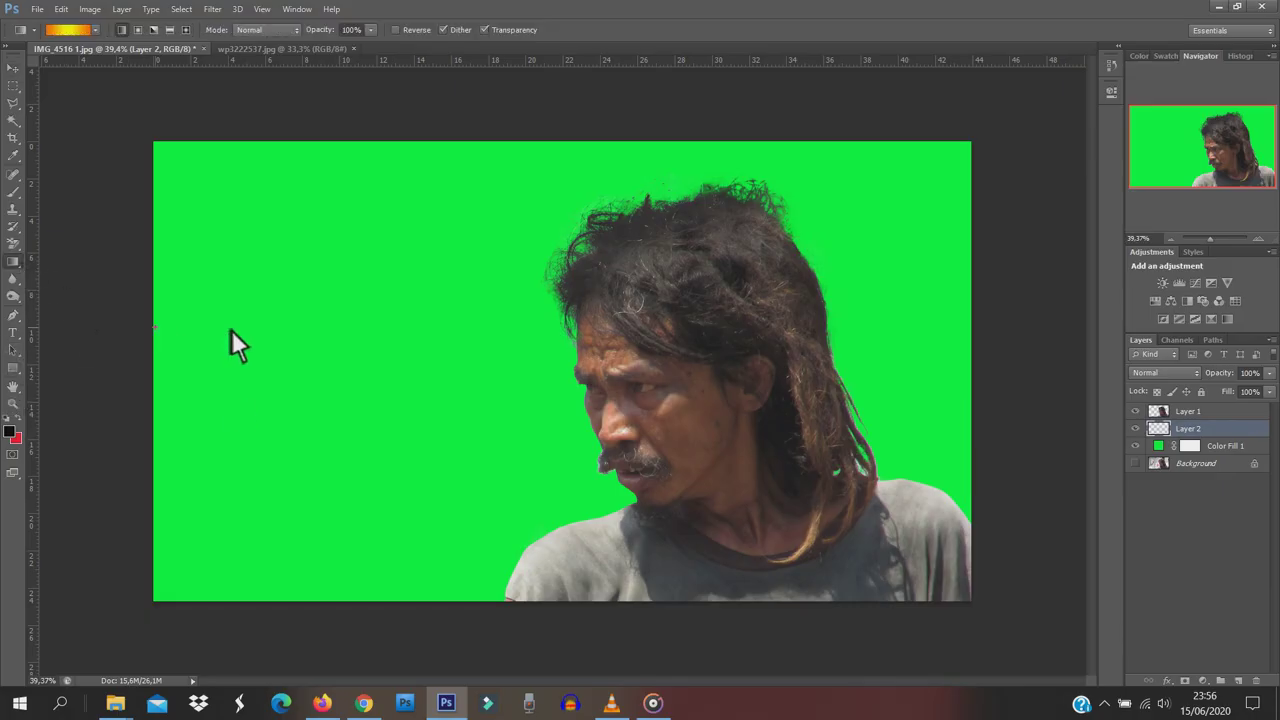
drag(155, 327, 977, 337)
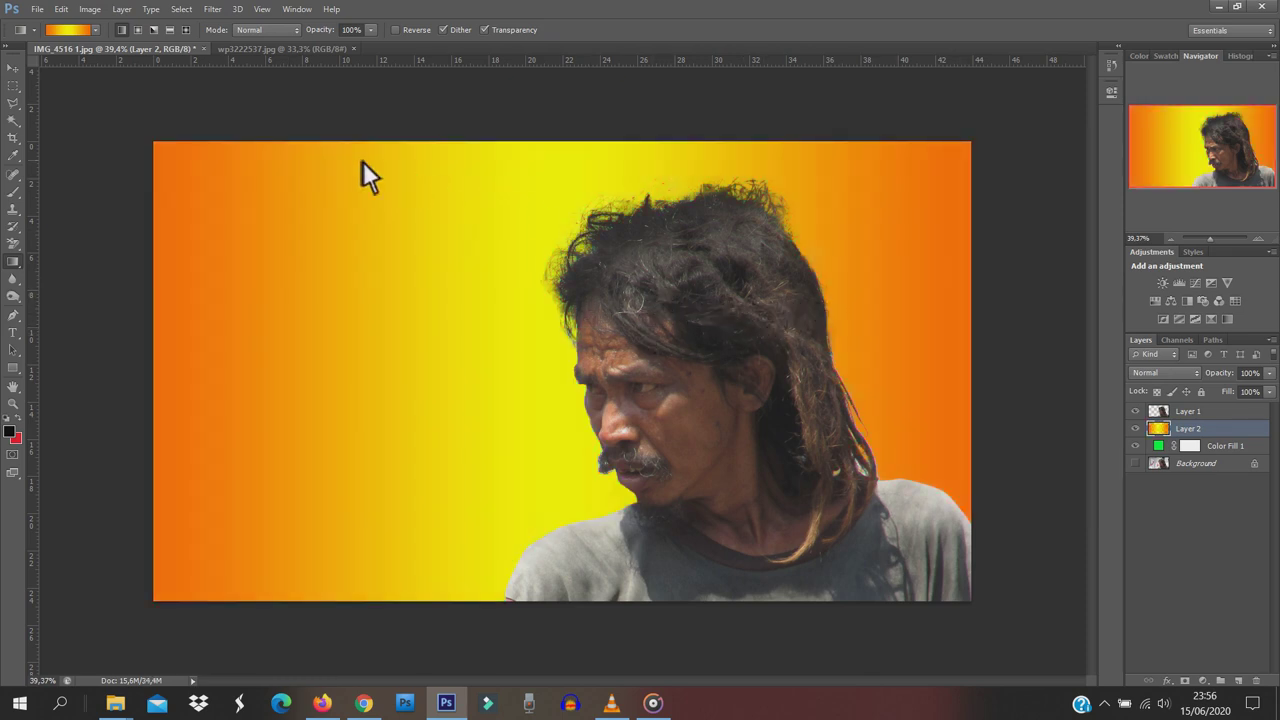
click(27, 73)
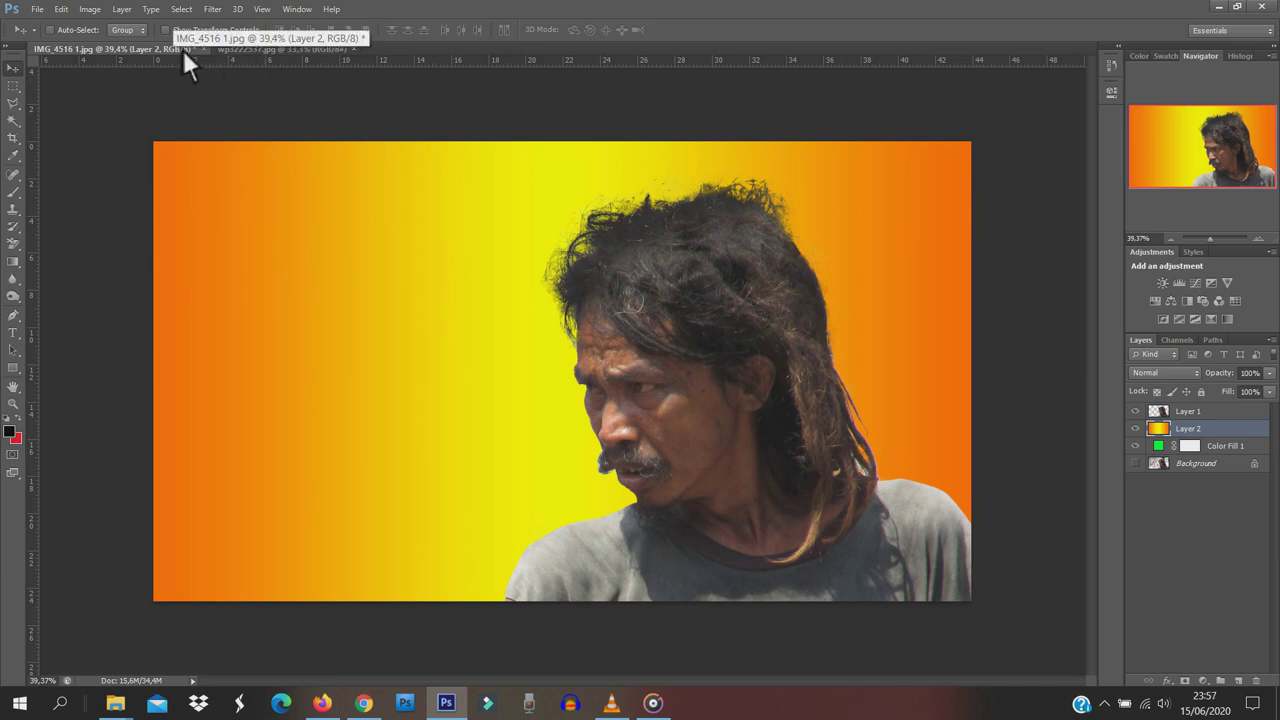
Open wp3222537.jpg and drag the grunge texture into the portrait as Layer 3.
click(38, 9)
click(77, 44)
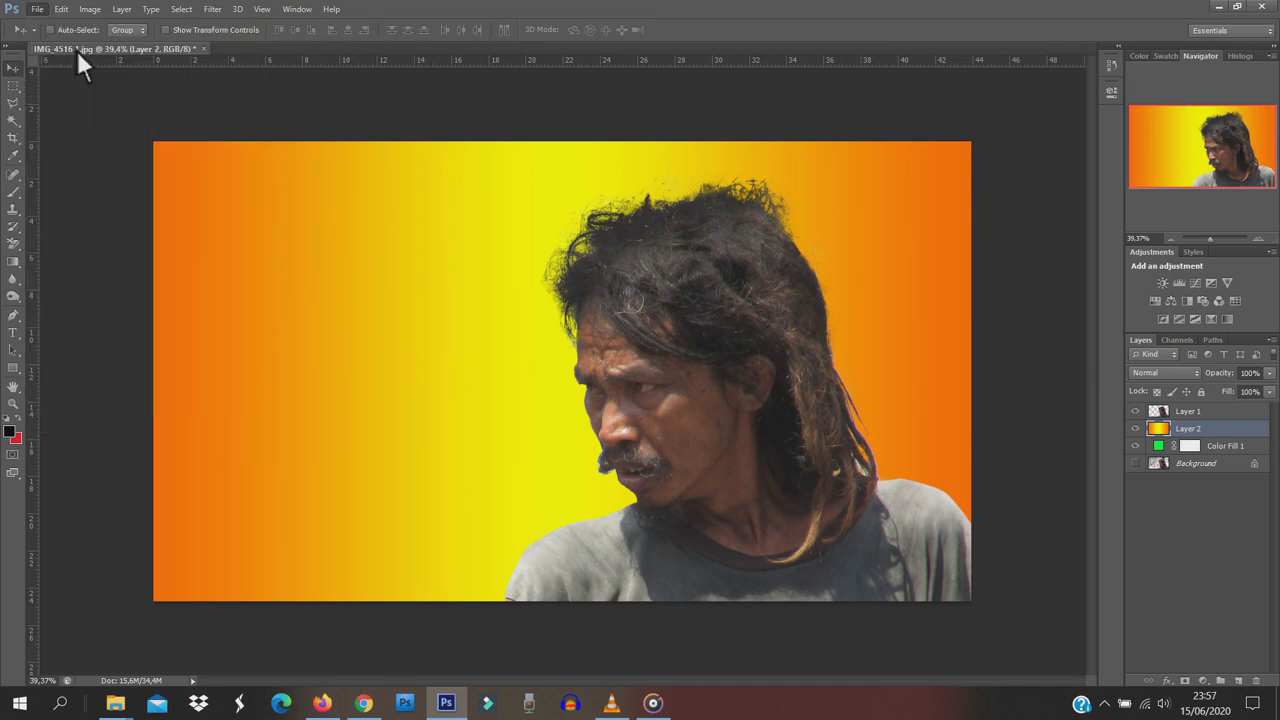
click(630, 508)
click(855, 551)
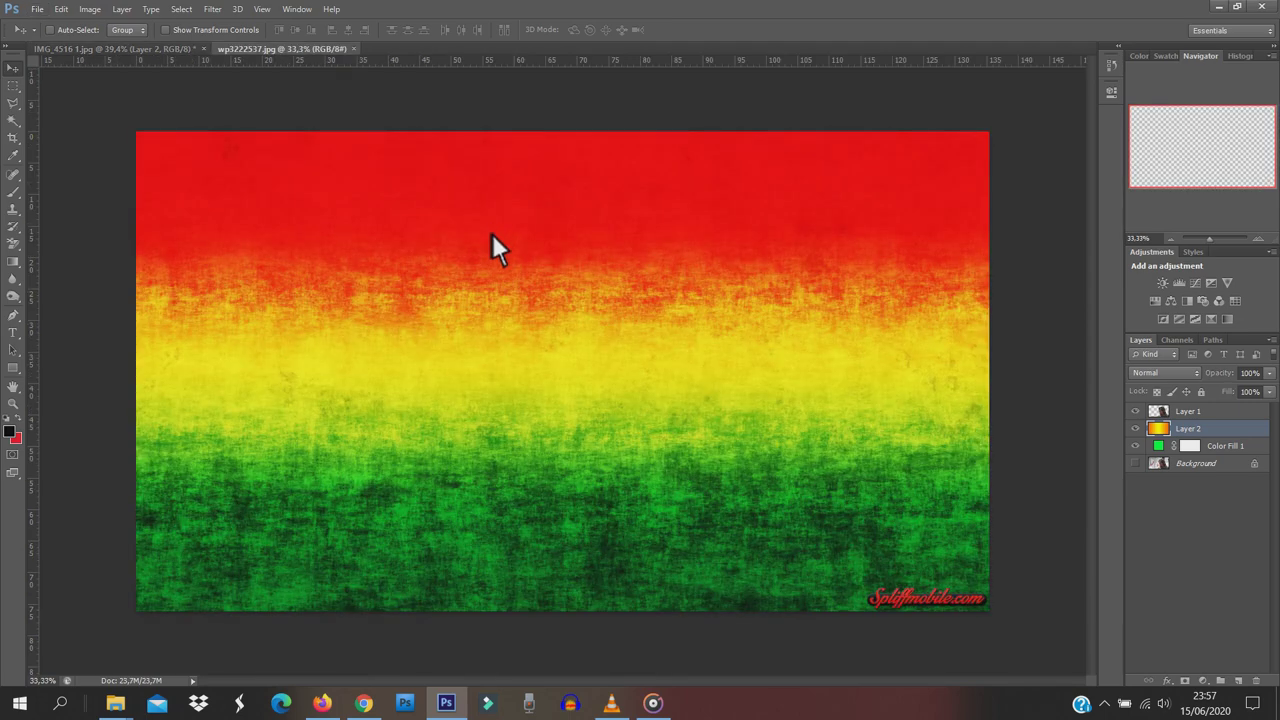
mouse_move(472, 216)
mouse_down()
mouse_move(192, 55)
mouse_move(326, 226)
mouse_up()
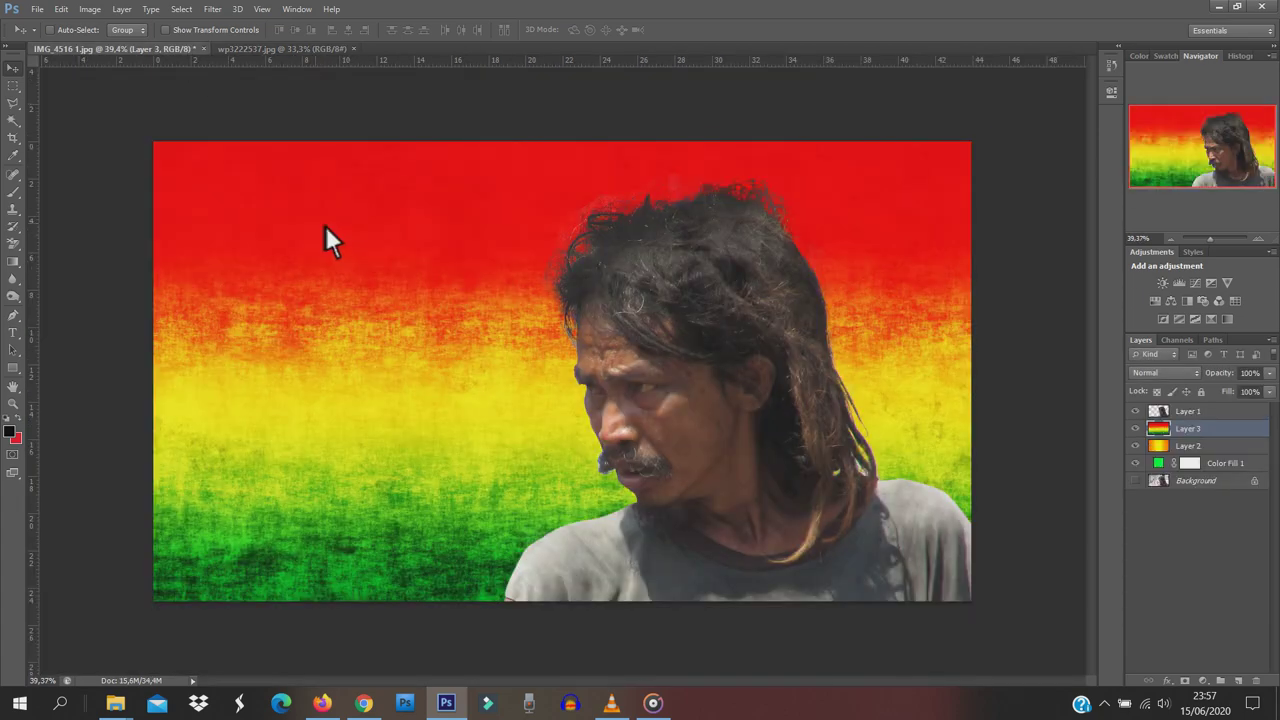